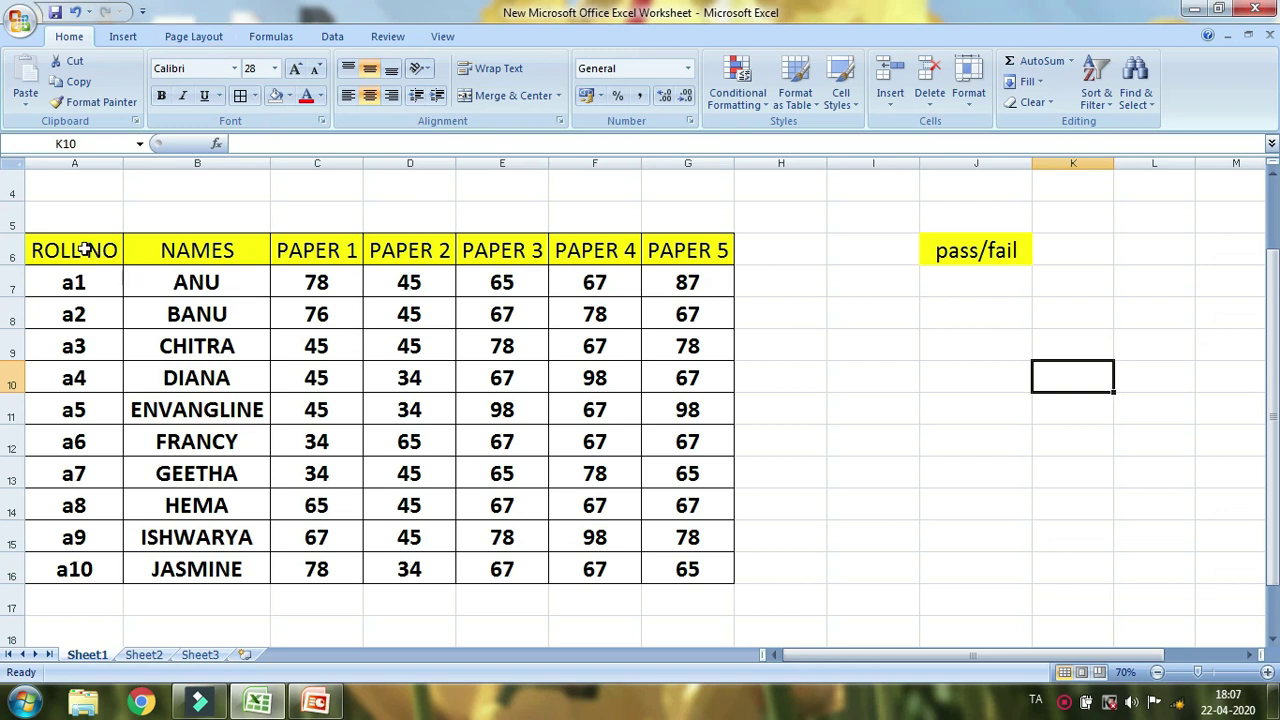
Step: Review the table by selecting the roll numbers, student names, paper marks and headings
{"action": "left_click_drag", "start_coordinate": [96, 251], "coordinate": [43, 568]}
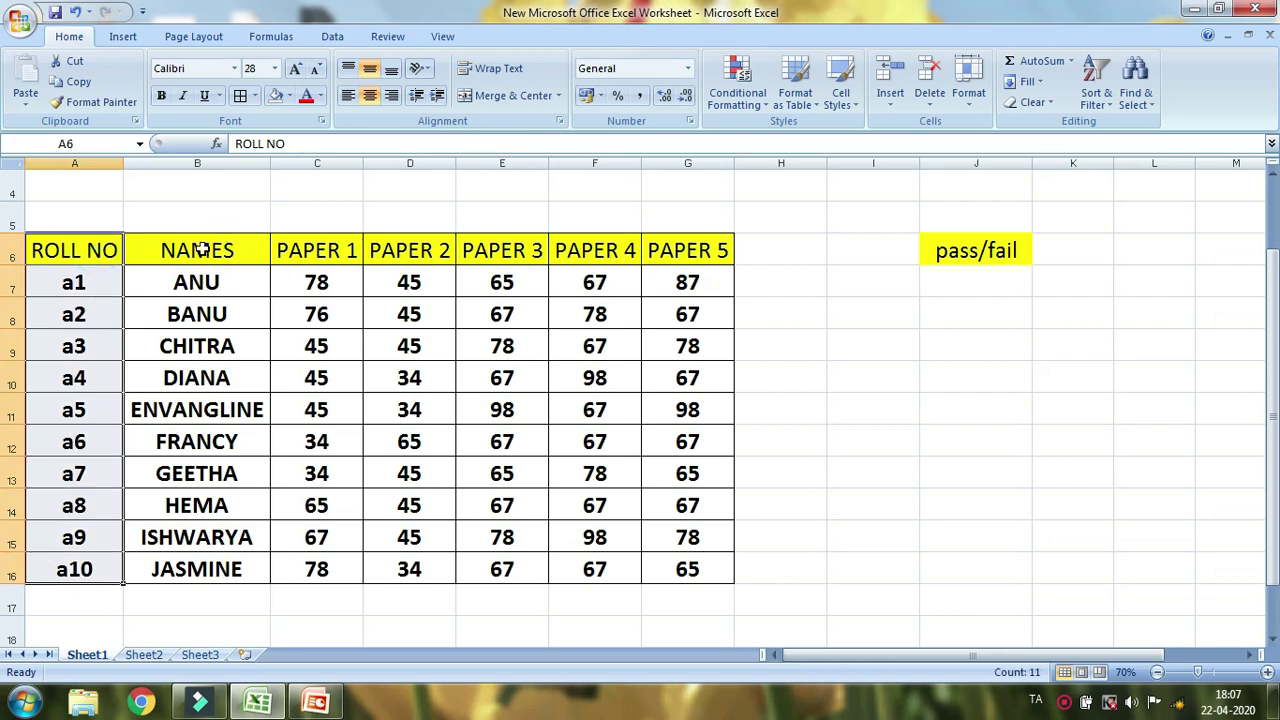
{"action": "left_click", "coordinate": [67, 281]}
{"action": "left_click_drag", "start_coordinate": [87, 275], "coordinate": [60, 565]}
{"action": "left_click_drag", "start_coordinate": [251, 276], "coordinate": [228, 568]}
{"action": "left_click_drag", "start_coordinate": [316, 282], "coordinate": [665, 578]}
{"action": "left_click_drag", "start_coordinate": [290, 250], "coordinate": [680, 251]}
Step: Start an =if formula in J7, then cancel it with Escape
{"action": "left_click", "coordinate": [993, 282]}
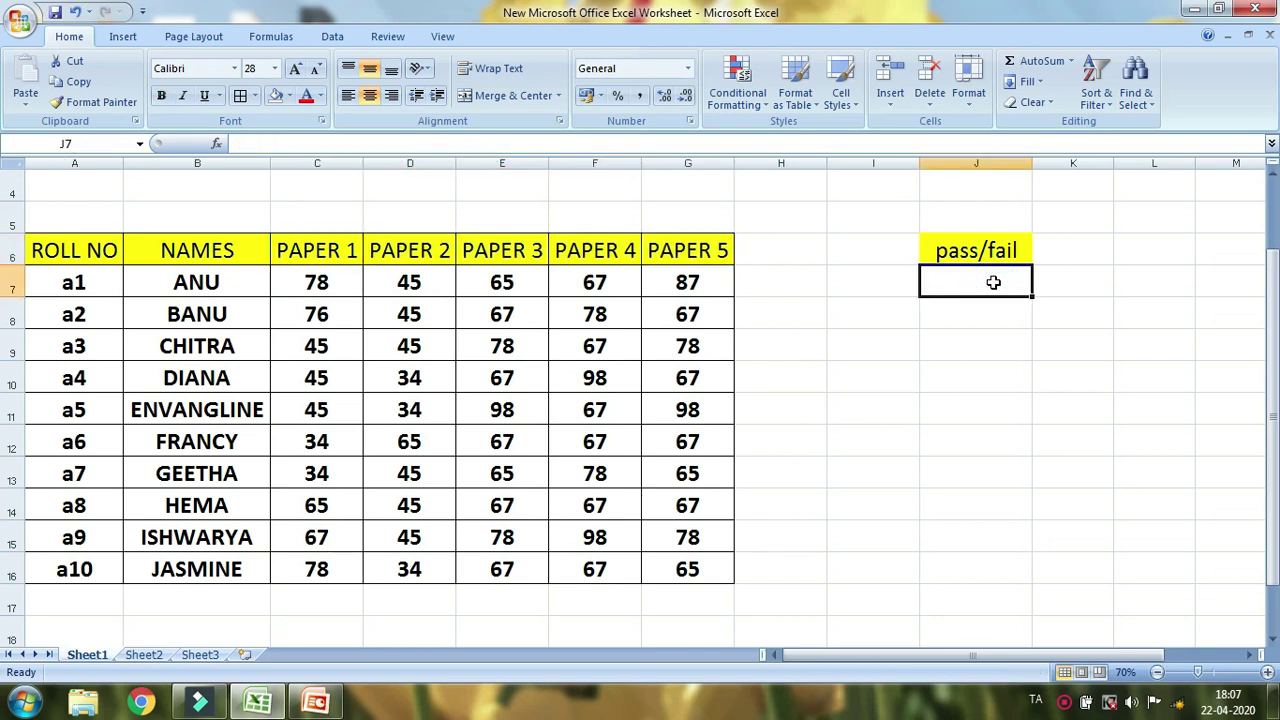
{"action": "left_click", "coordinate": [308, 280]}
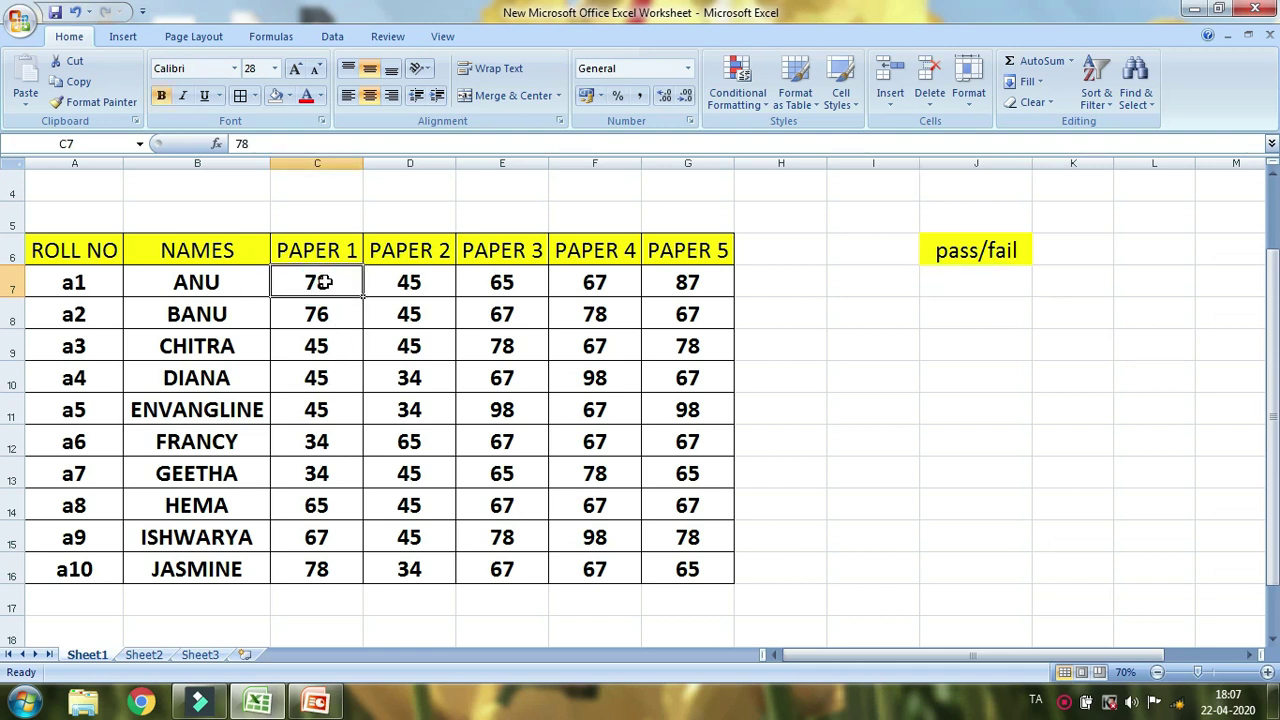
{"action": "left_click_drag", "start_coordinate": [326, 285], "coordinate": [695, 572]}
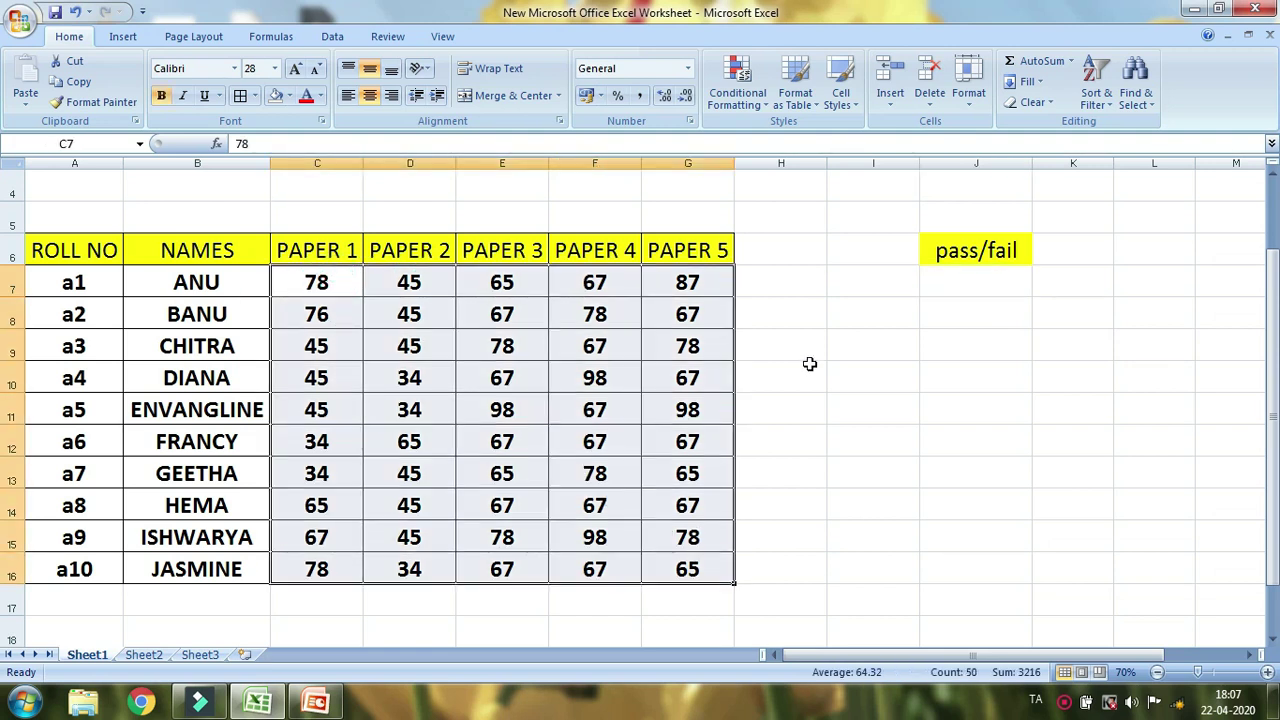
{"action": "left_click", "coordinate": [976, 287]}
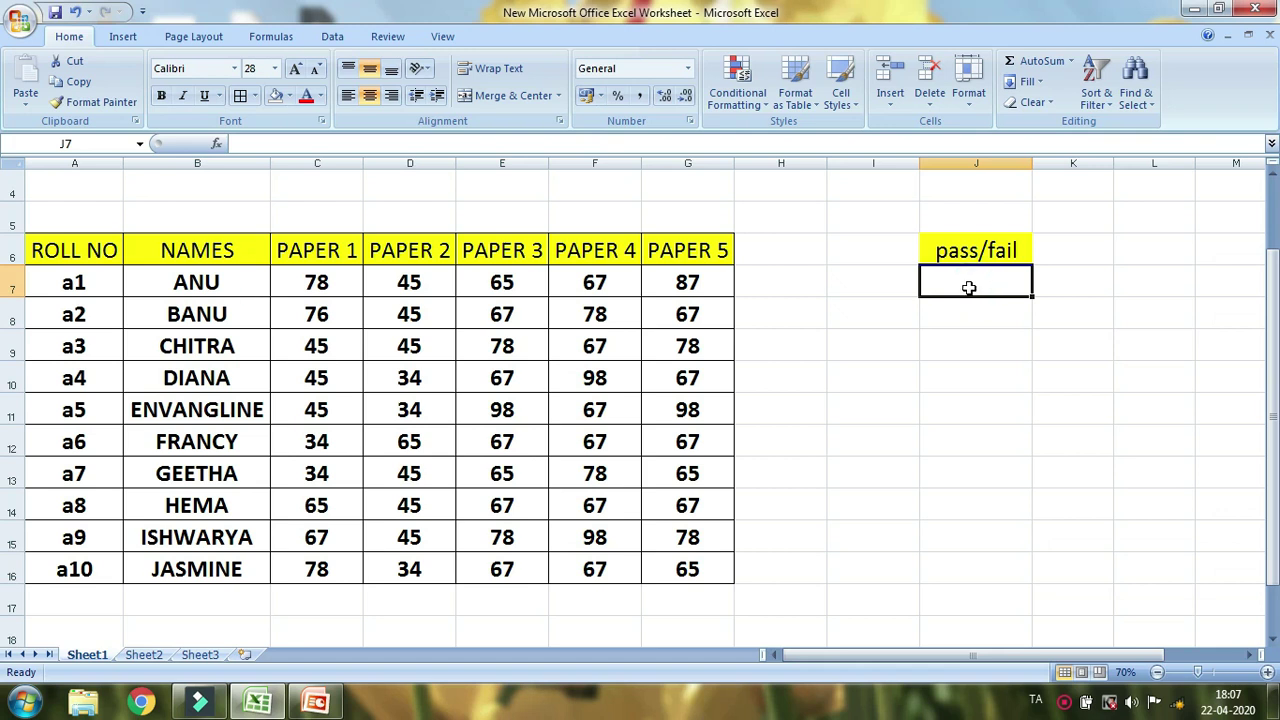
{"action": "type", "text": "=if"}
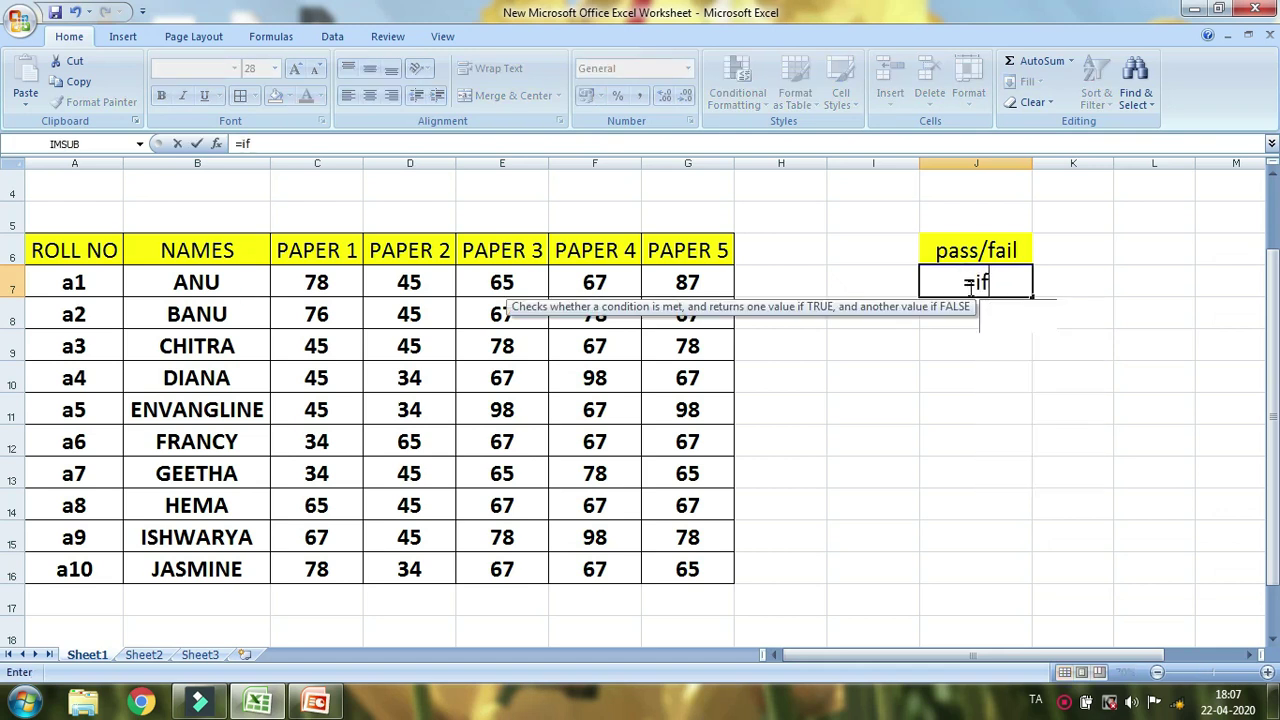
{"action": "key", "text": "Escape"}
{"action": "scroll", "coordinate": [1055, 282], "scroll_direction": "up", "scroll_amount": 1}
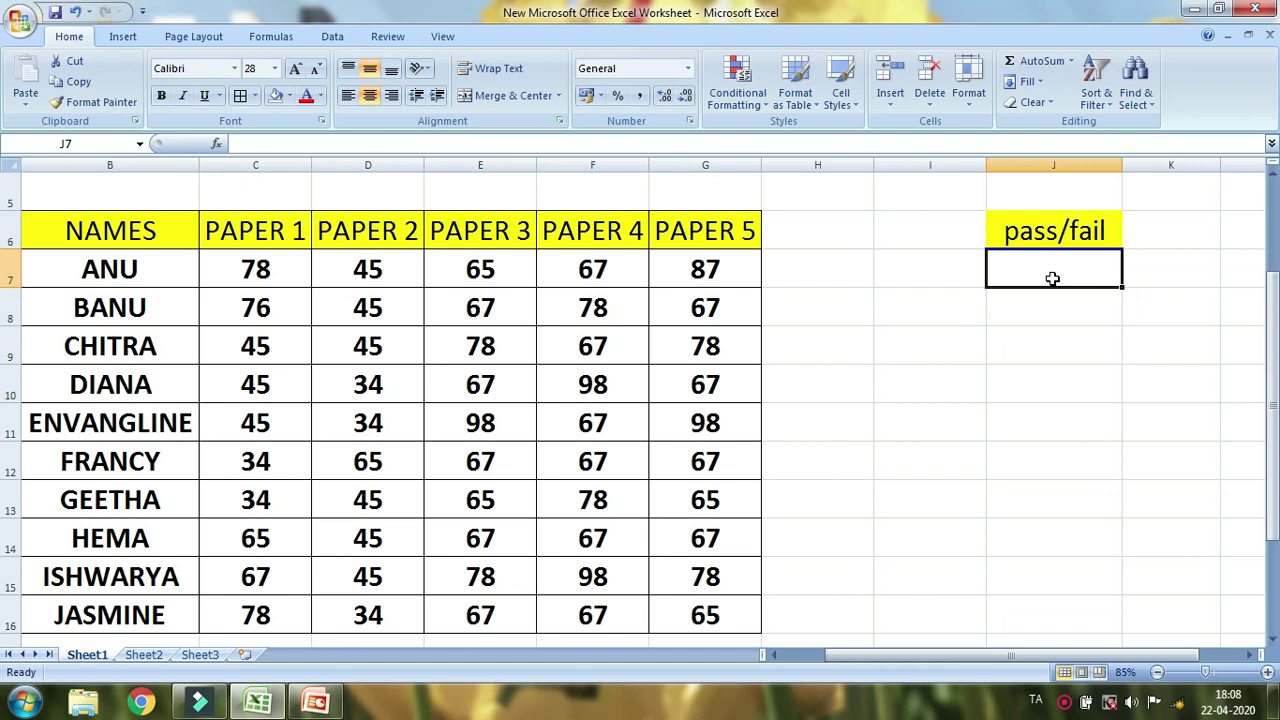
Step: Enter =if(and( in J7 followed by the C7 reference
{"action": "type", "text": "=if"}
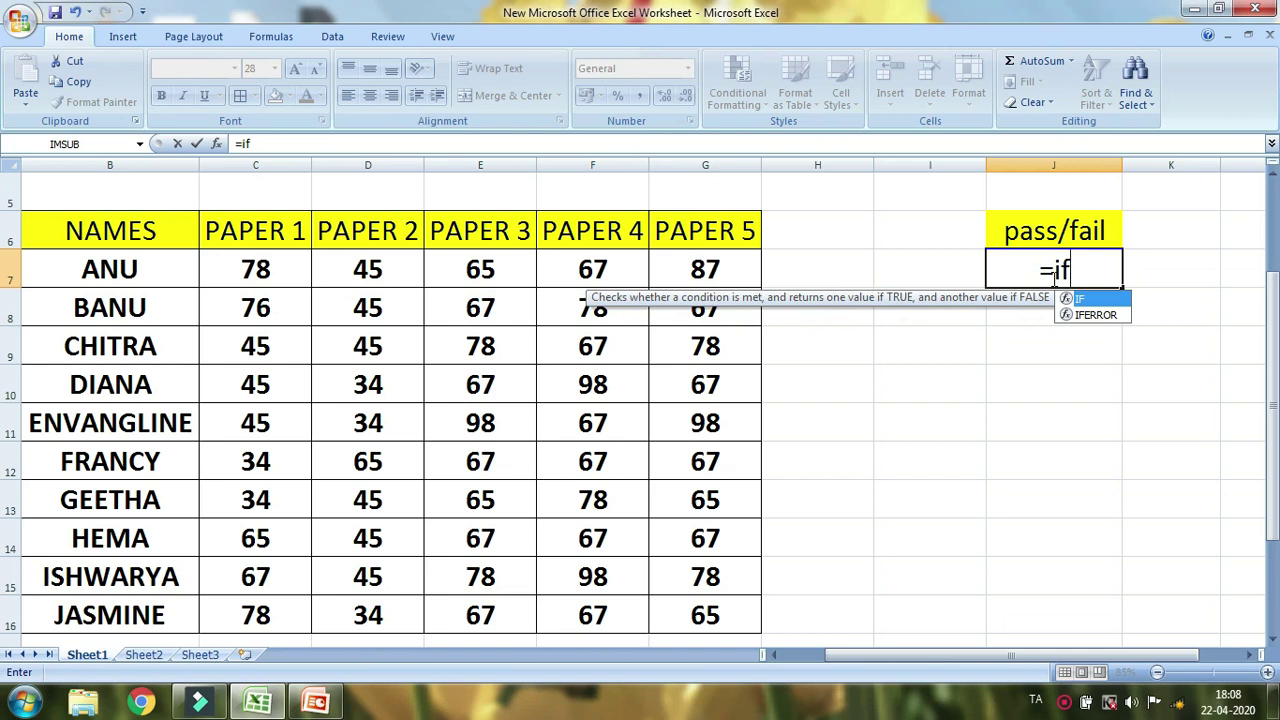
{"action": "type", "text": "("}
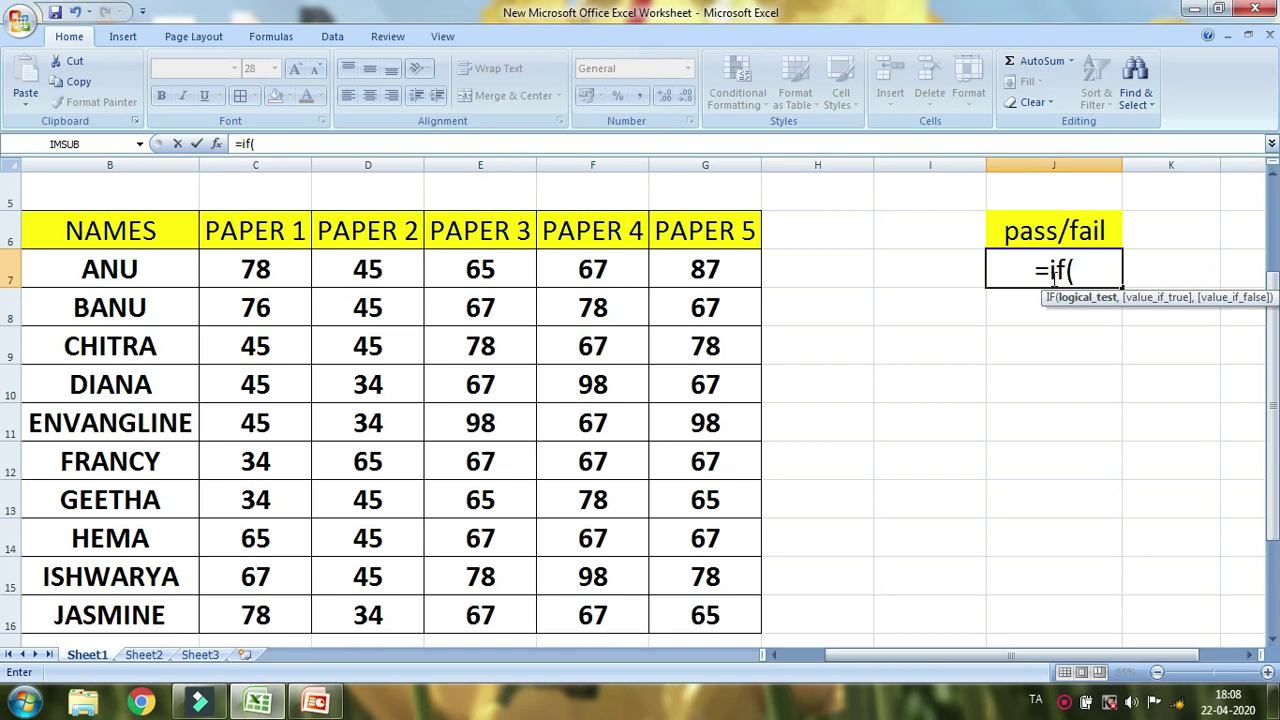
{"action": "type", "text": "and"}
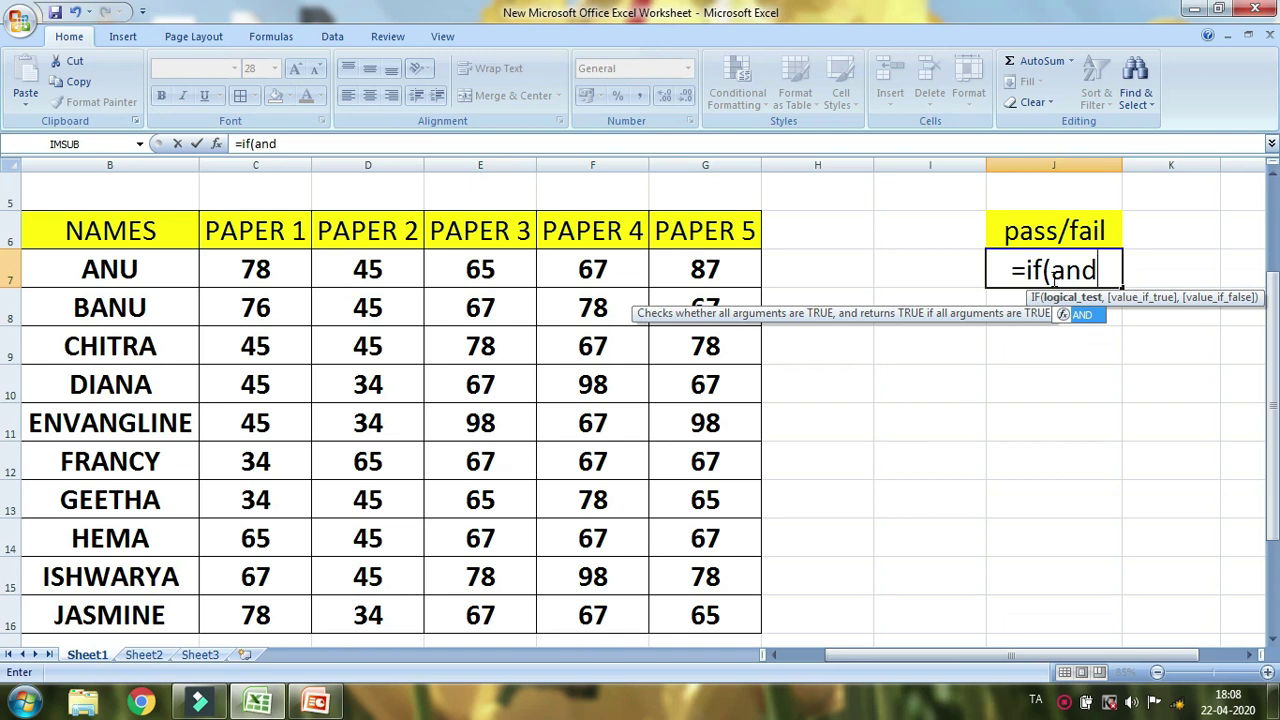
{"action": "type", "text": "("}
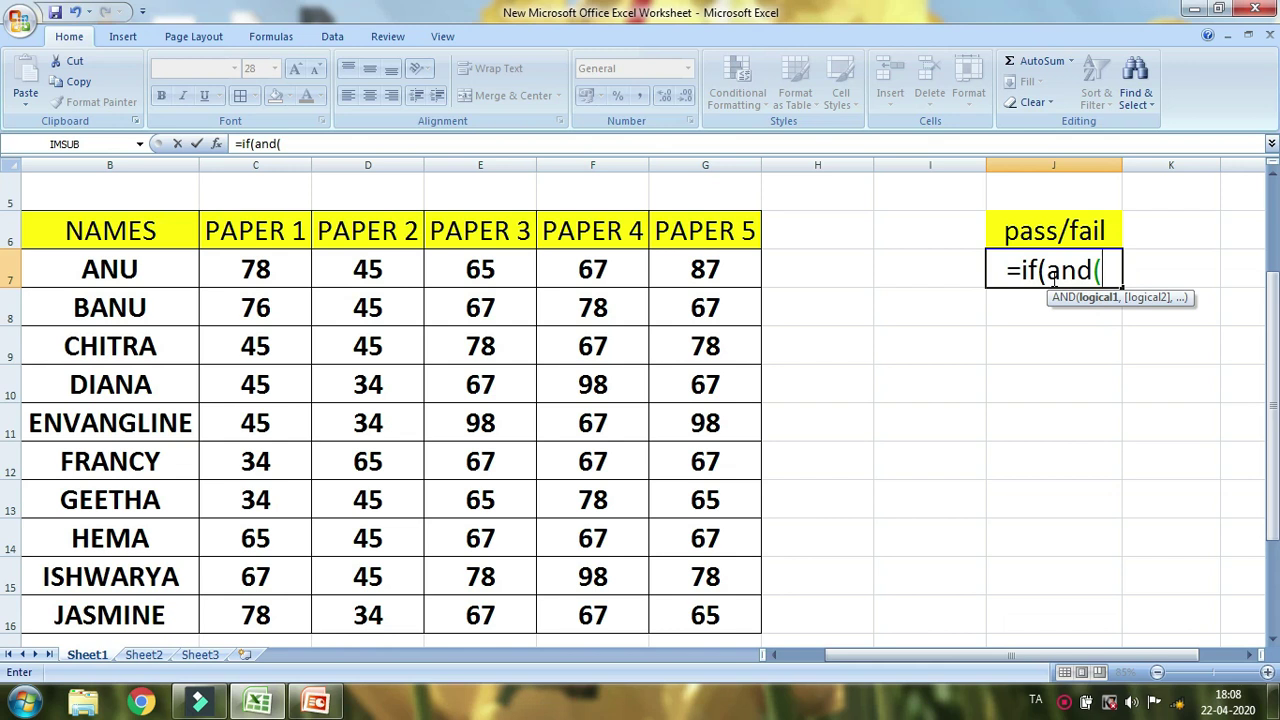
{"action": "left_click", "coordinate": [280, 272]}
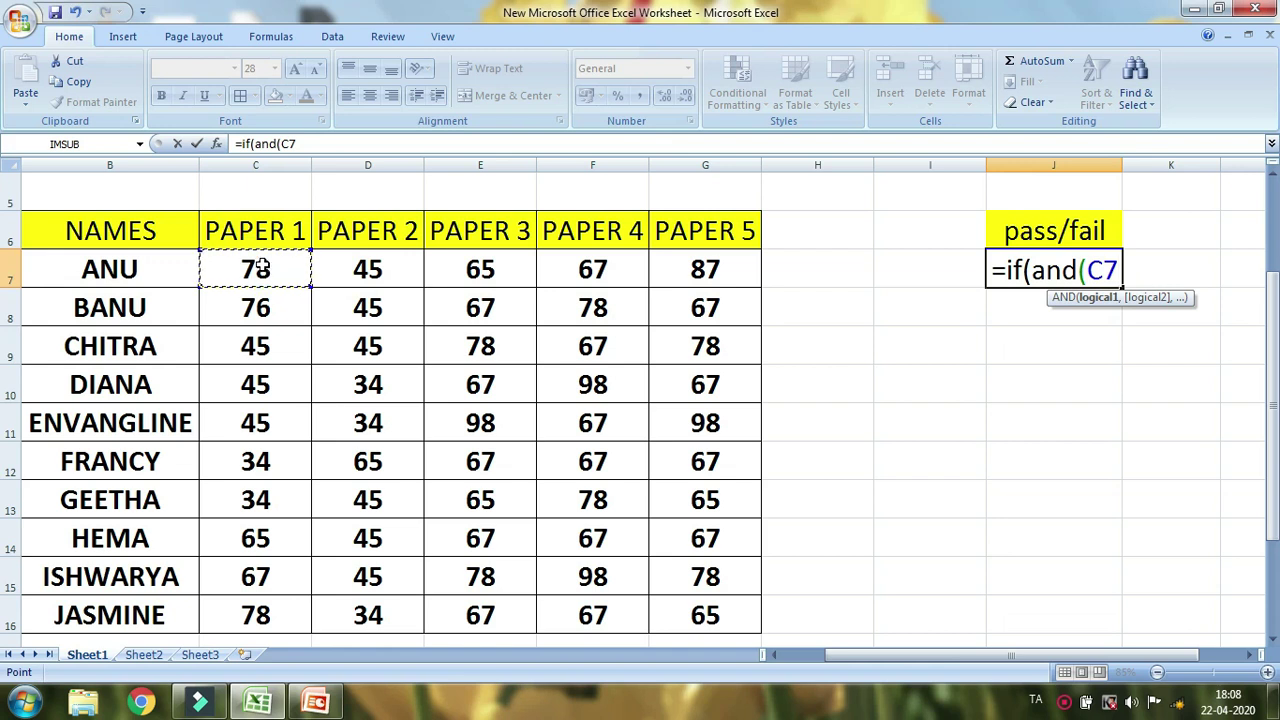
Step: Make the first AND test C7>=35
{"action": "type", "text": ">=35"}
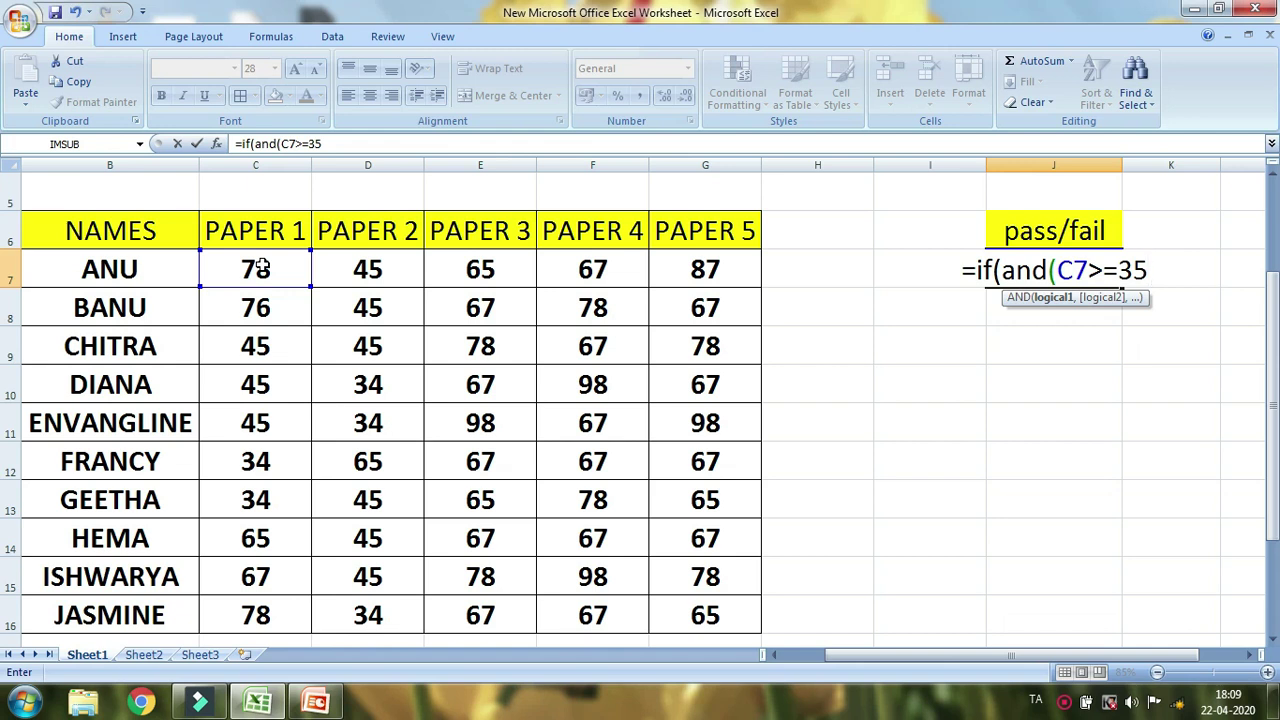
{"action": "type", "text": ","}
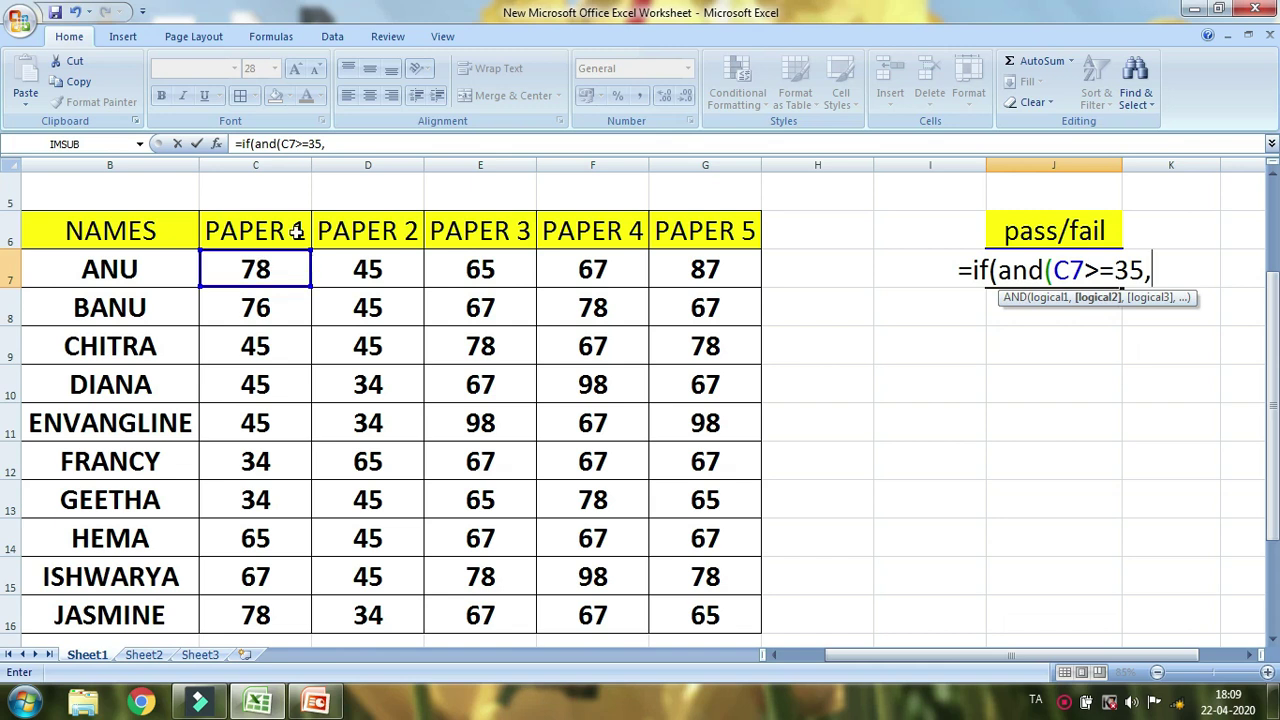
Step: Add >=35 tests for D7, E7, F7 and G7, then close the AND bracket
{"action": "left_click", "coordinate": [380, 268]}
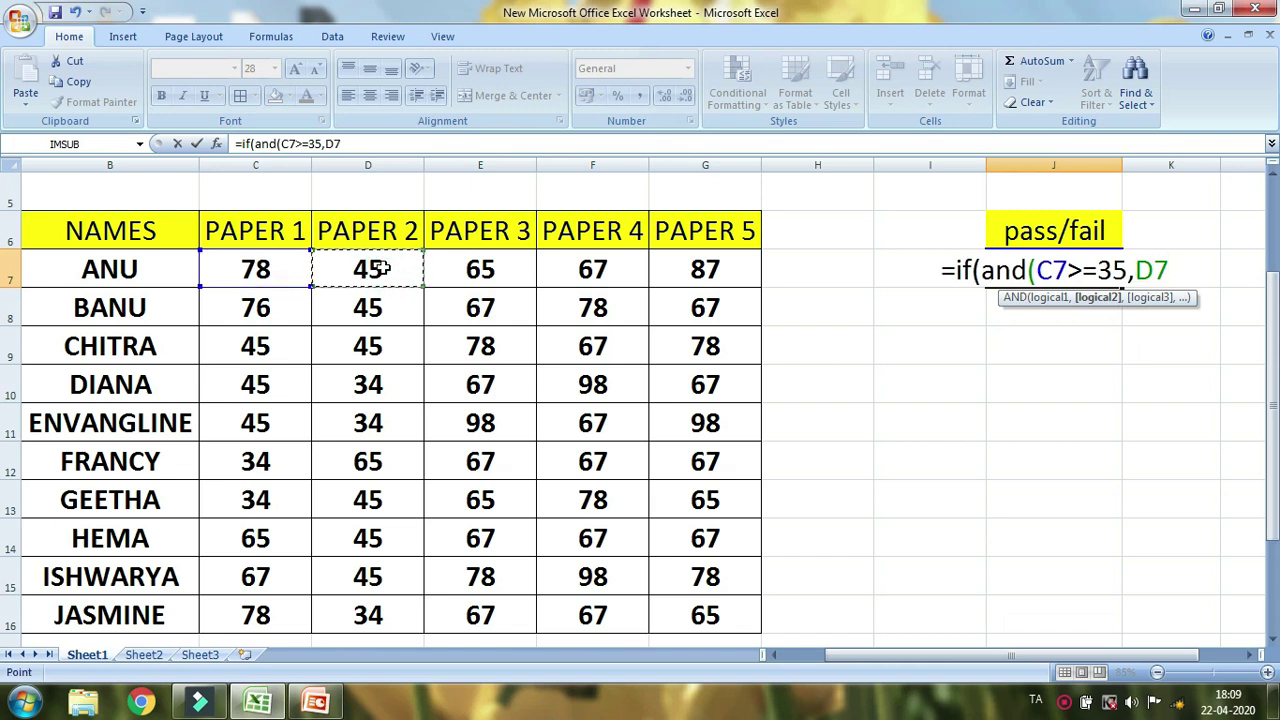
{"action": "type", "text": ">=35,"}
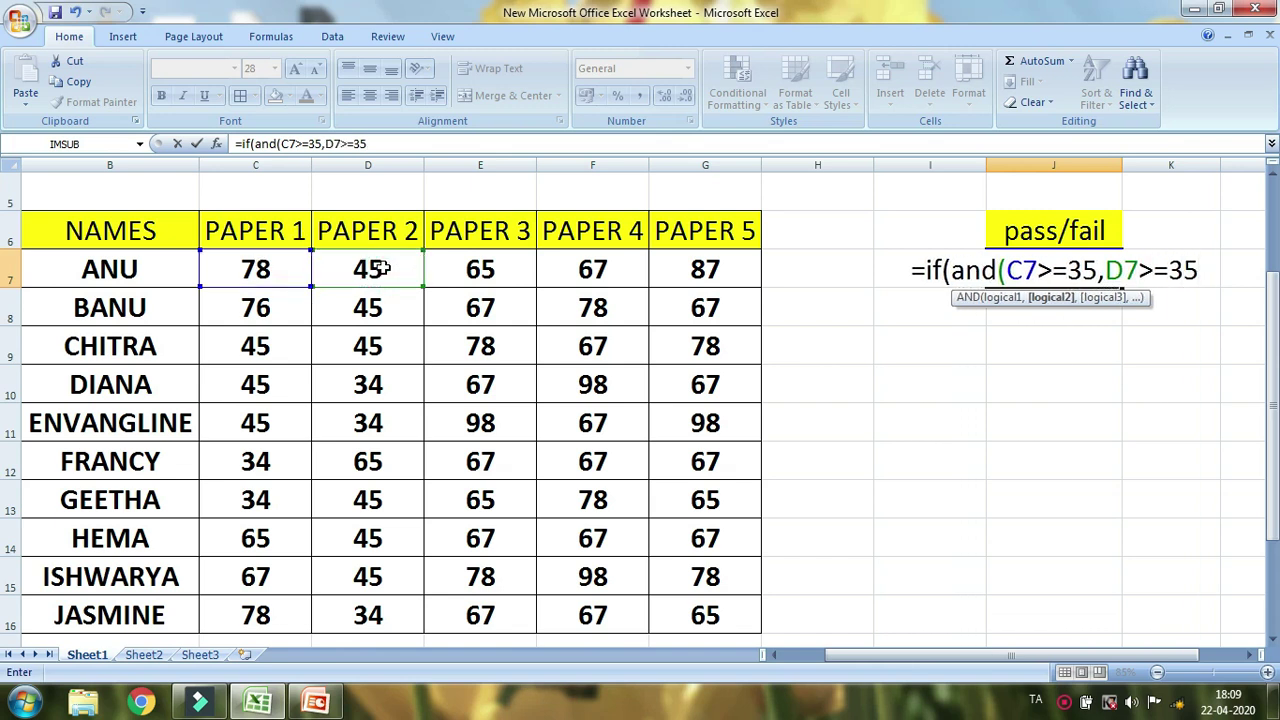
{"action": "left_click", "coordinate": [491, 268]}
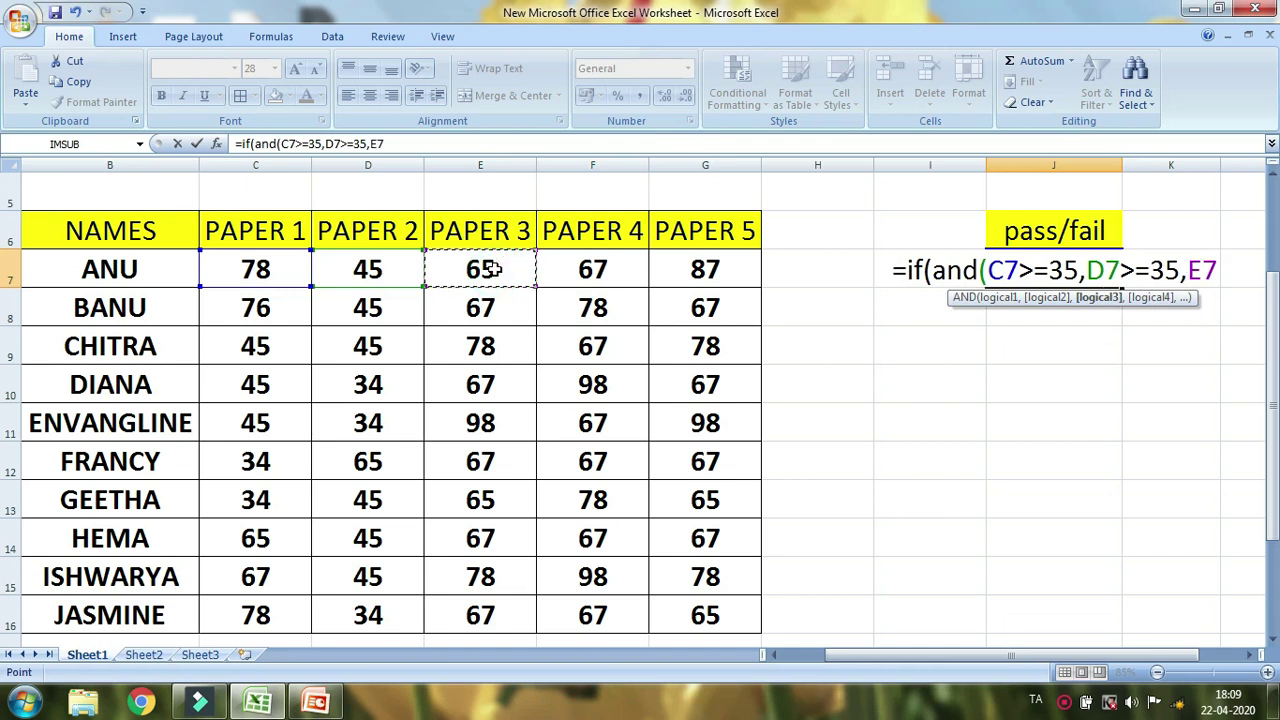
{"action": "type", "text": ">=35"}
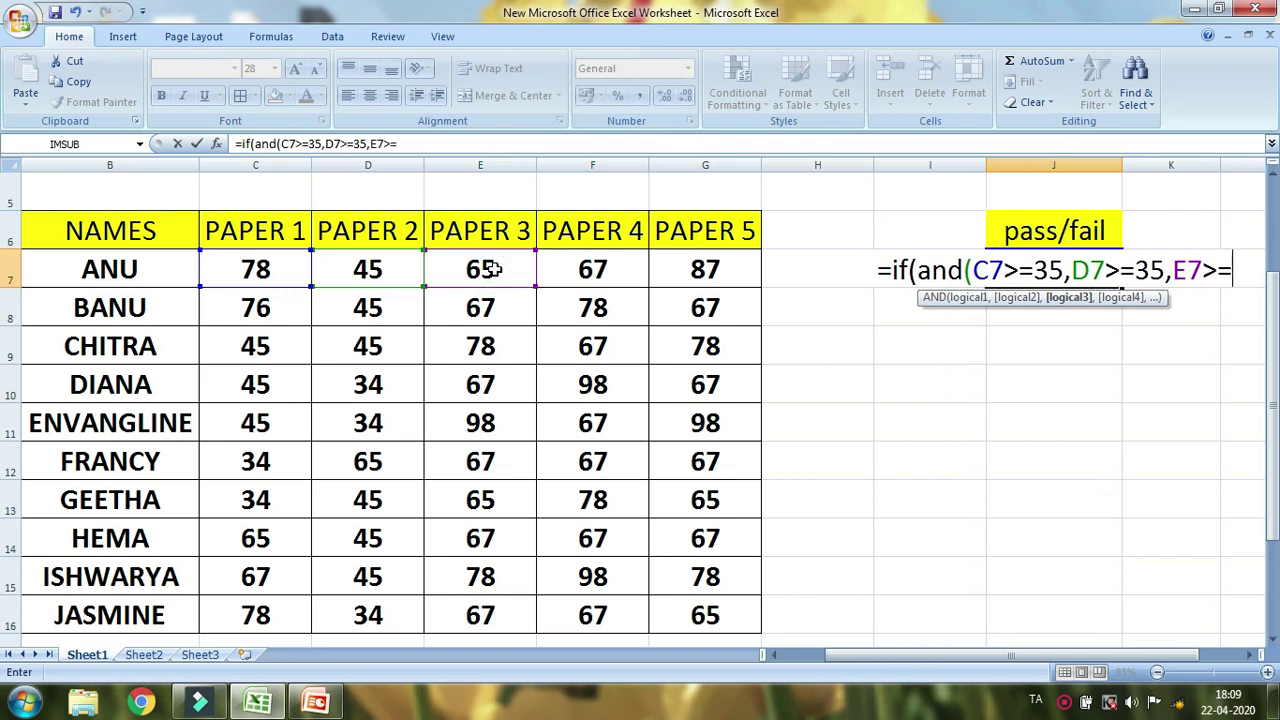
{"action": "type", "text": ","}
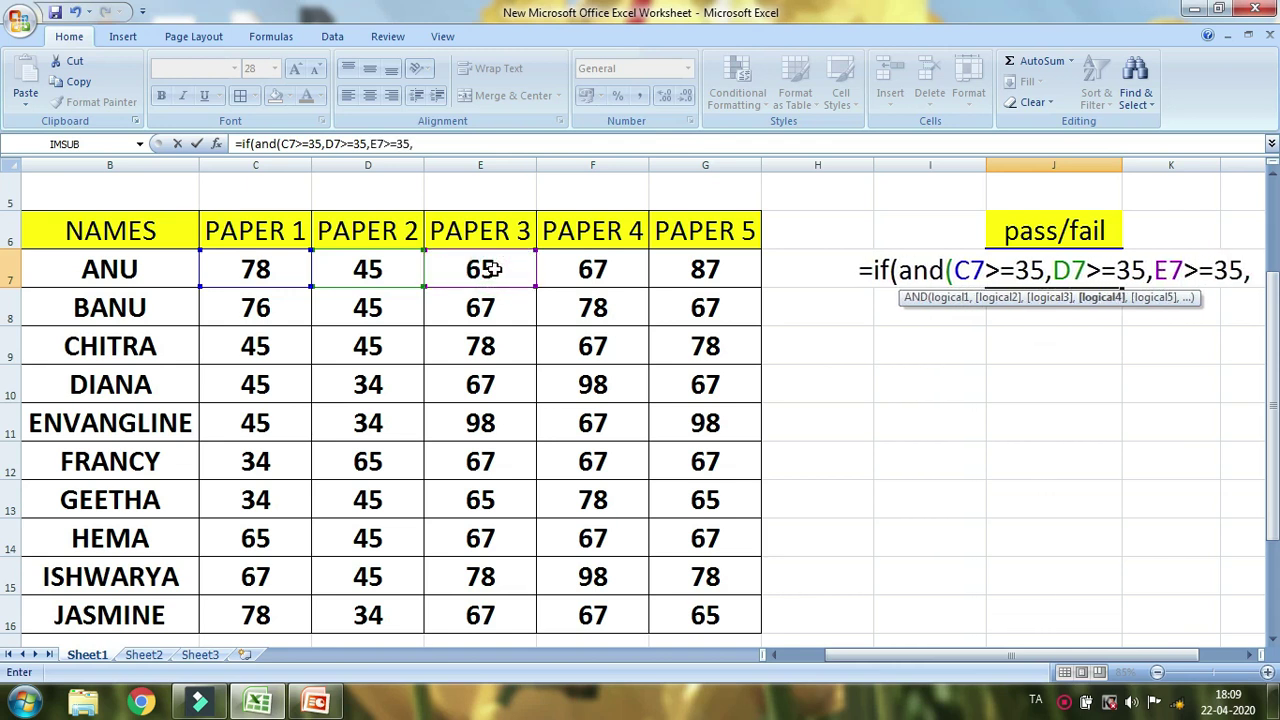
{"action": "left_click", "coordinate": [596, 266]}
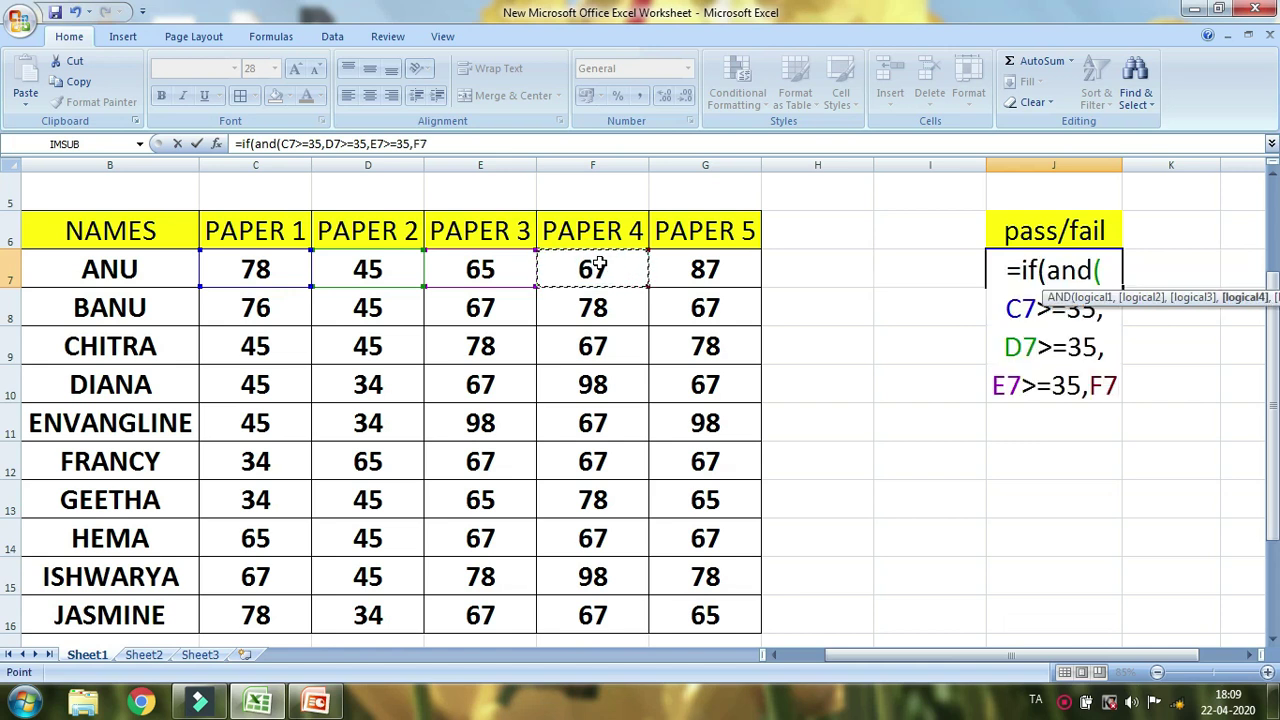
{"action": "type", "text": ">=35"}
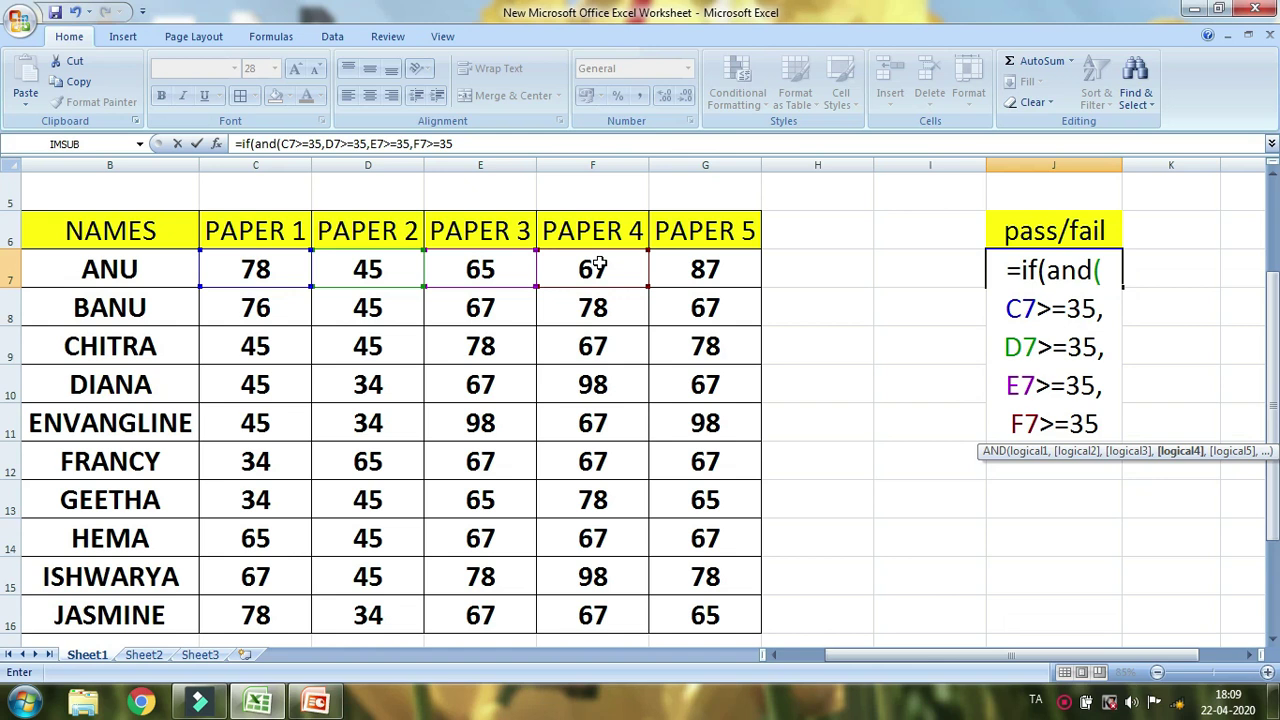
{"action": "type", "text": ","}
{"action": "left_click", "coordinate": [705, 269]}
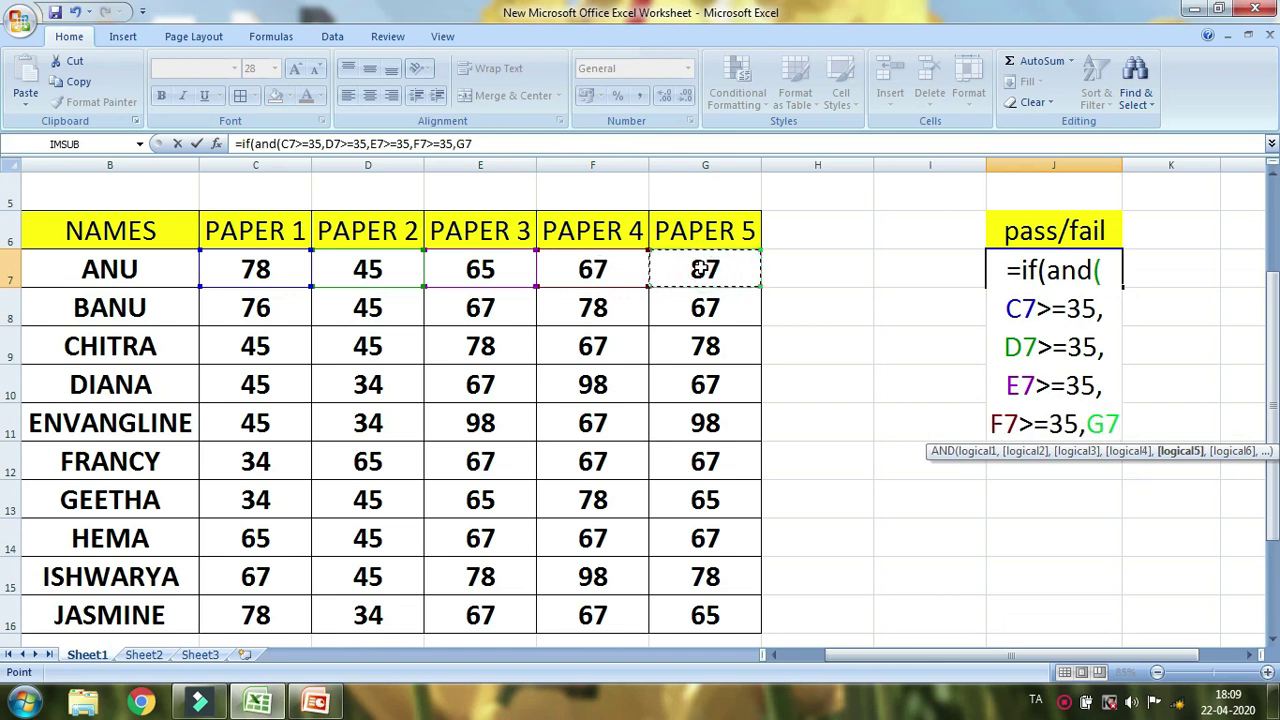
{"action": "type", "text": ">=35"}
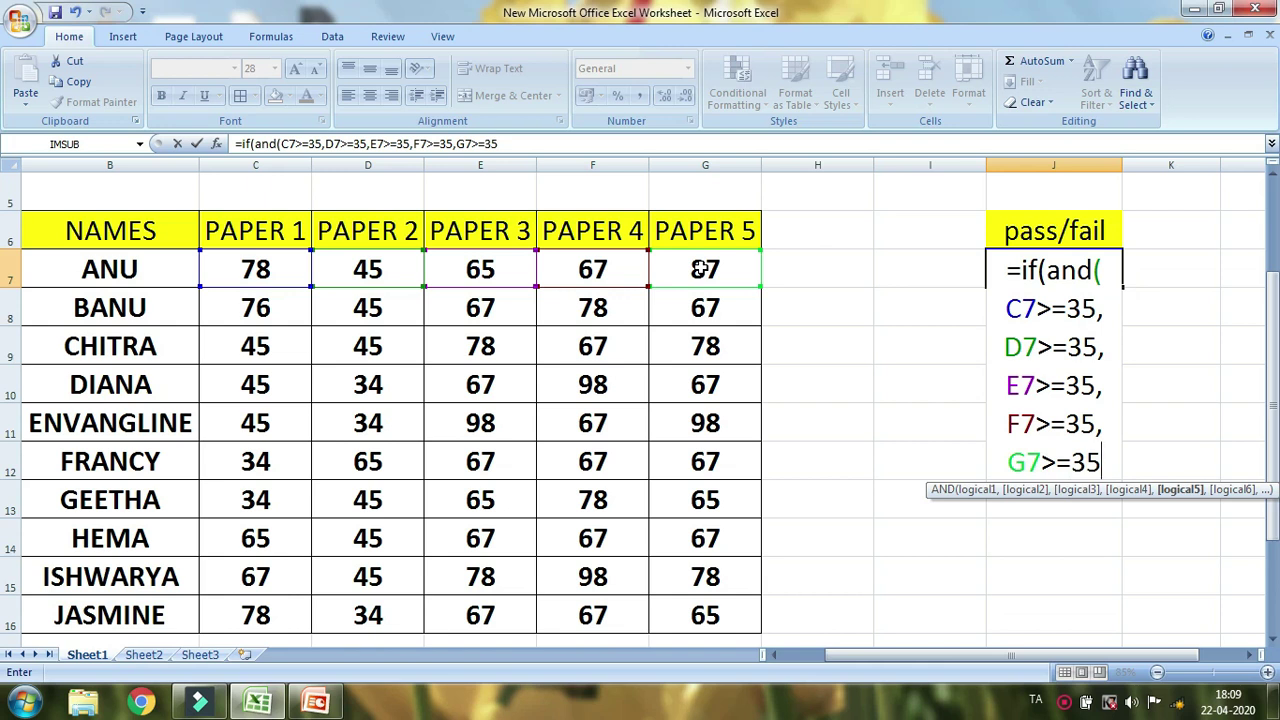
{"action": "type", "text": ")"}
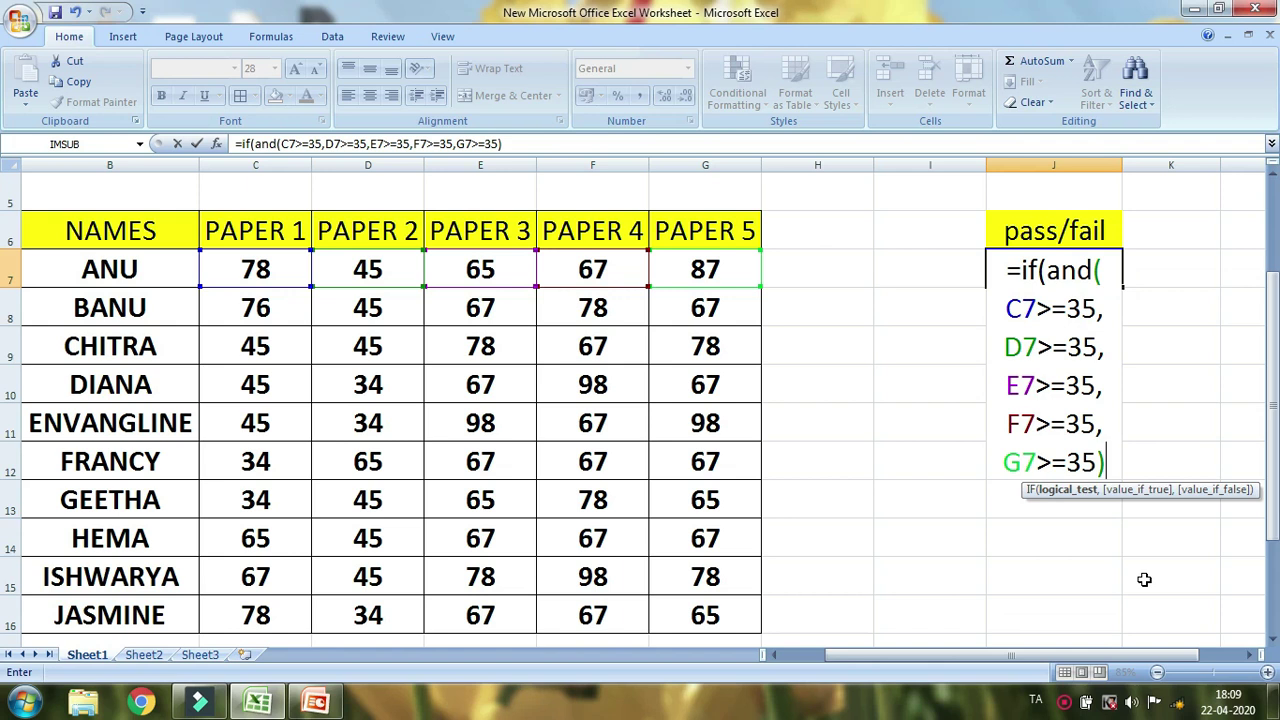
Step: Append ,"PASS","FAIL") with the closing bracket and enter the J7 formula
{"action": "type", "text": ","}
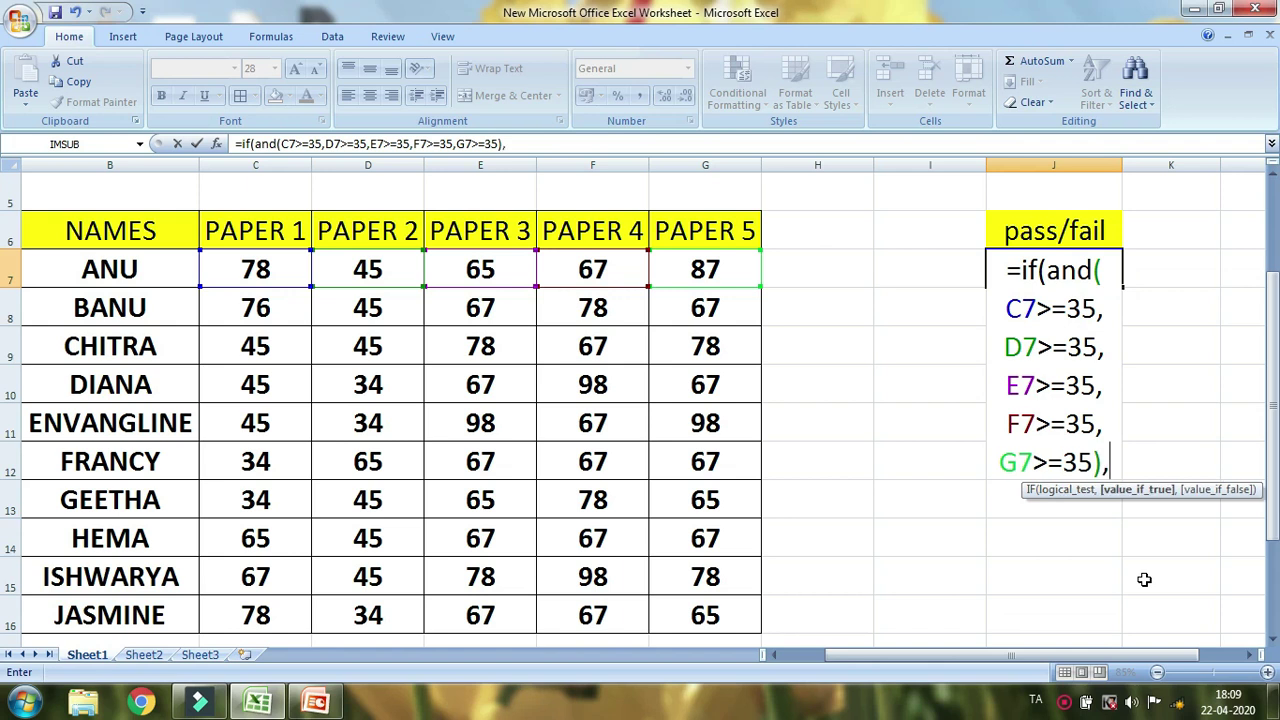
{"action": "type", "text": "\"PASS"}
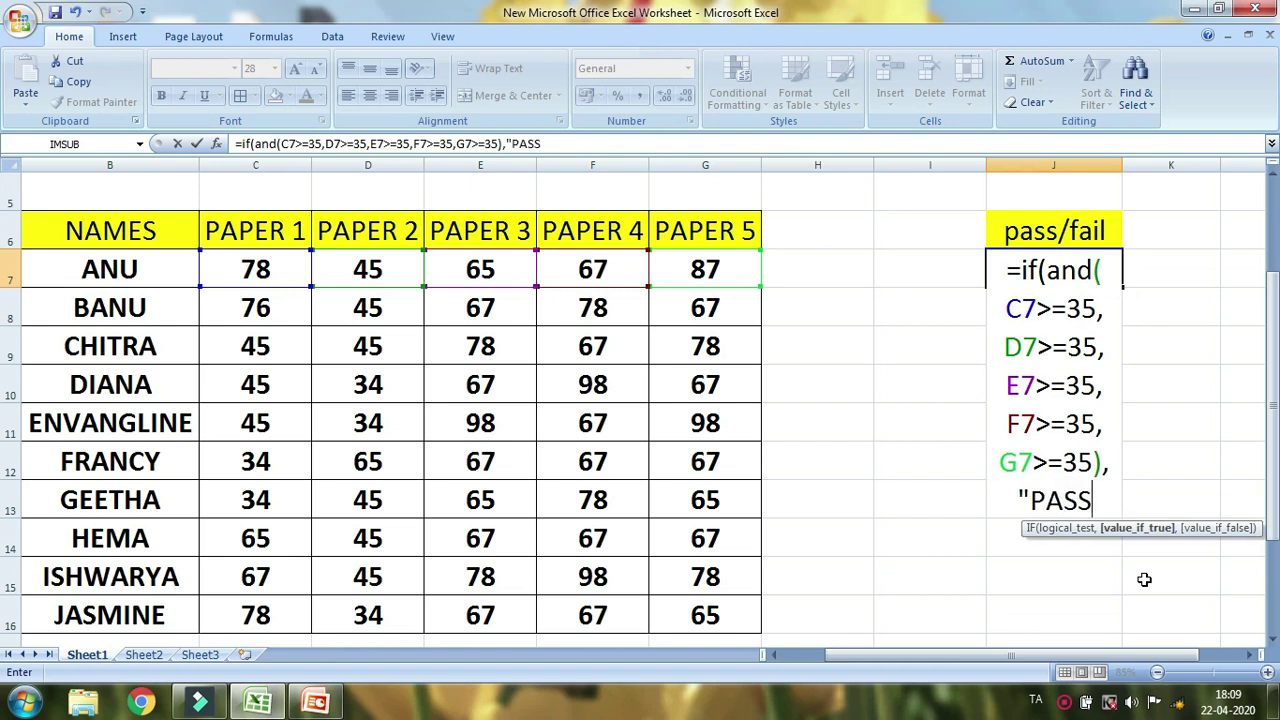
{"action": "type", "text": "\""}
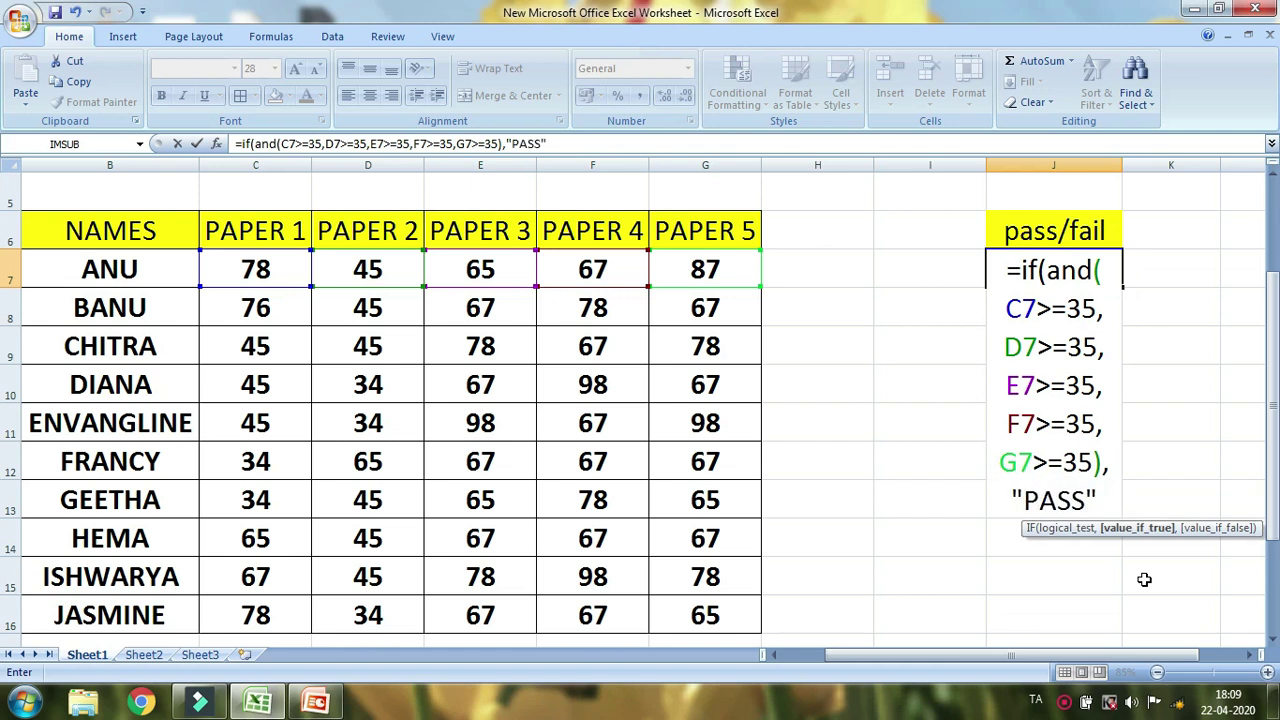
{"action": "type", "text": ",\"FAIL\""}
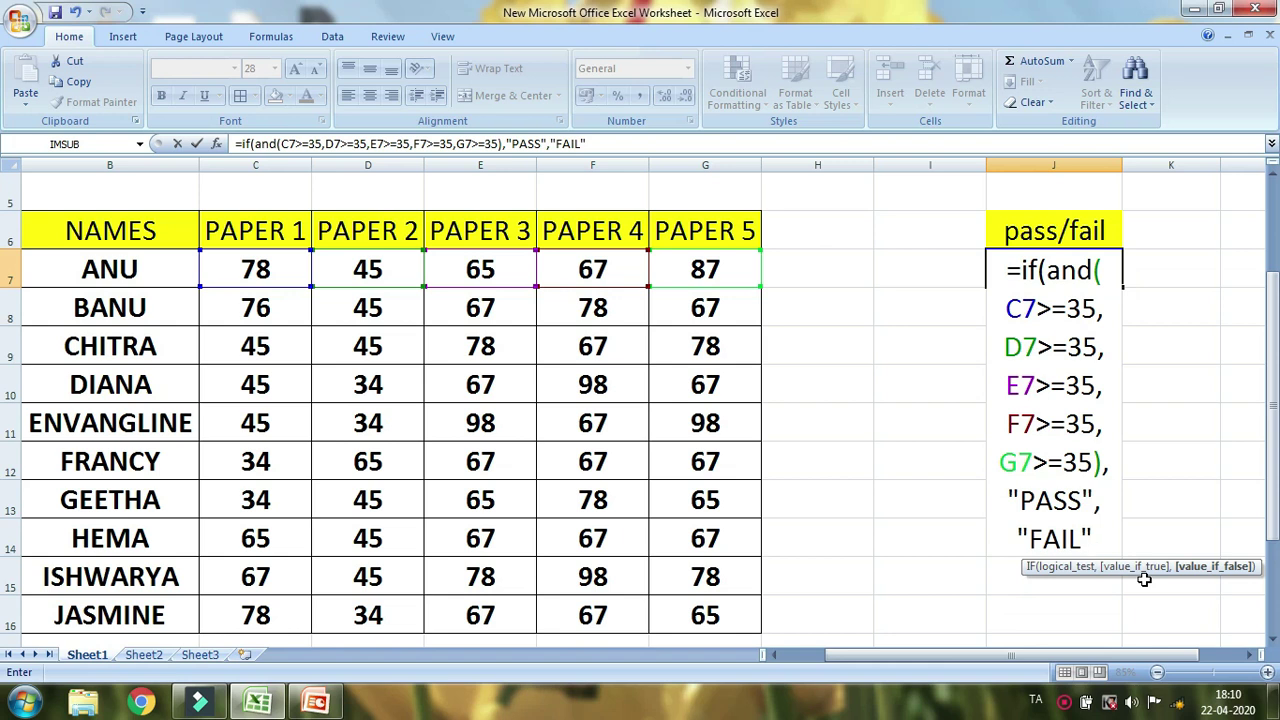
{"action": "type", "text": ")"}
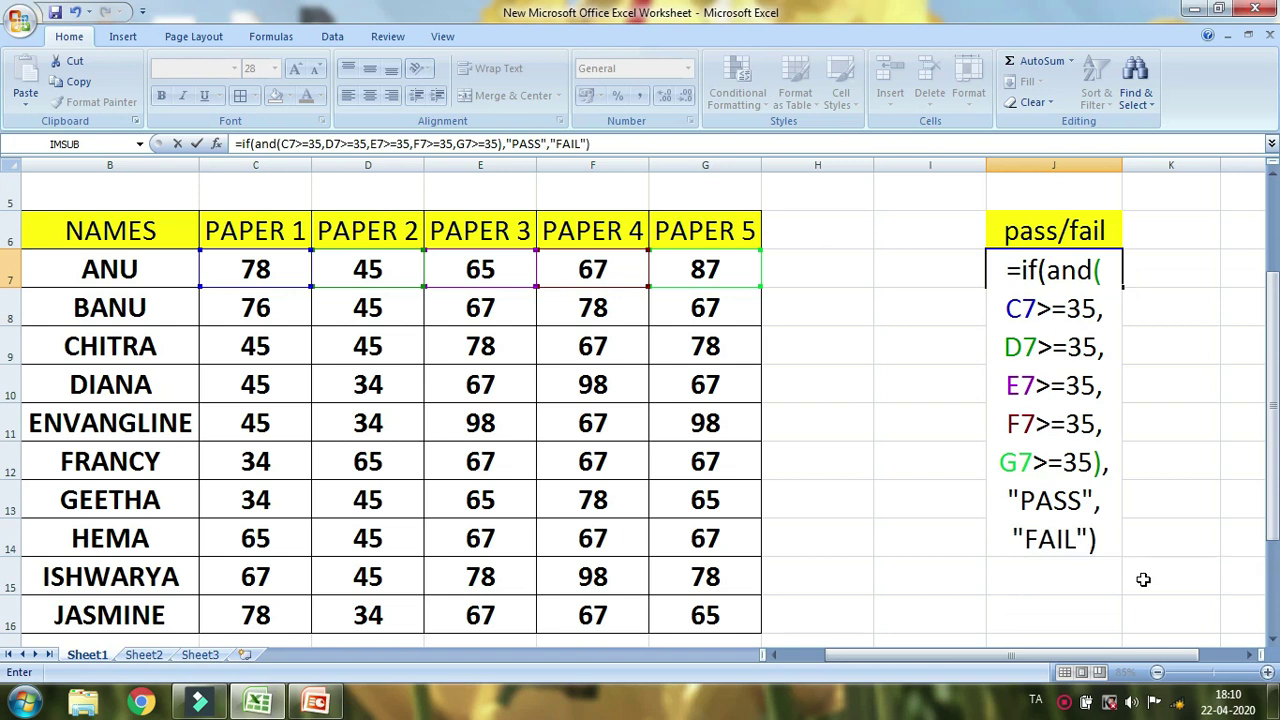
{"action": "key", "text": "Return"}
Step: Review ANU's name, five paper marks and the result in J7
{"action": "left_click", "coordinate": [1079, 272]}
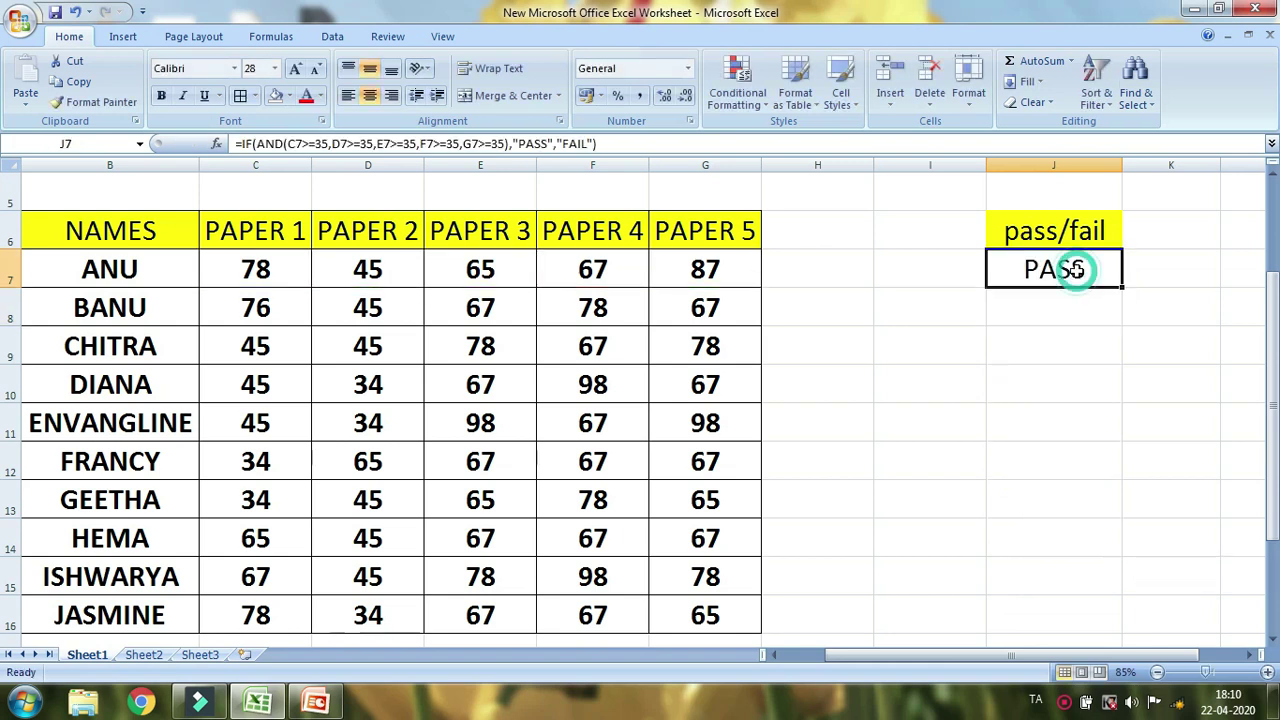
{"action": "left_click_drag", "start_coordinate": [252, 270], "coordinate": [705, 270]}
{"action": "left_click", "coordinate": [150, 268]}
{"action": "left_click_drag", "start_coordinate": [255, 270], "coordinate": [705, 270]}
{"action": "left_click", "coordinate": [1100, 262]}
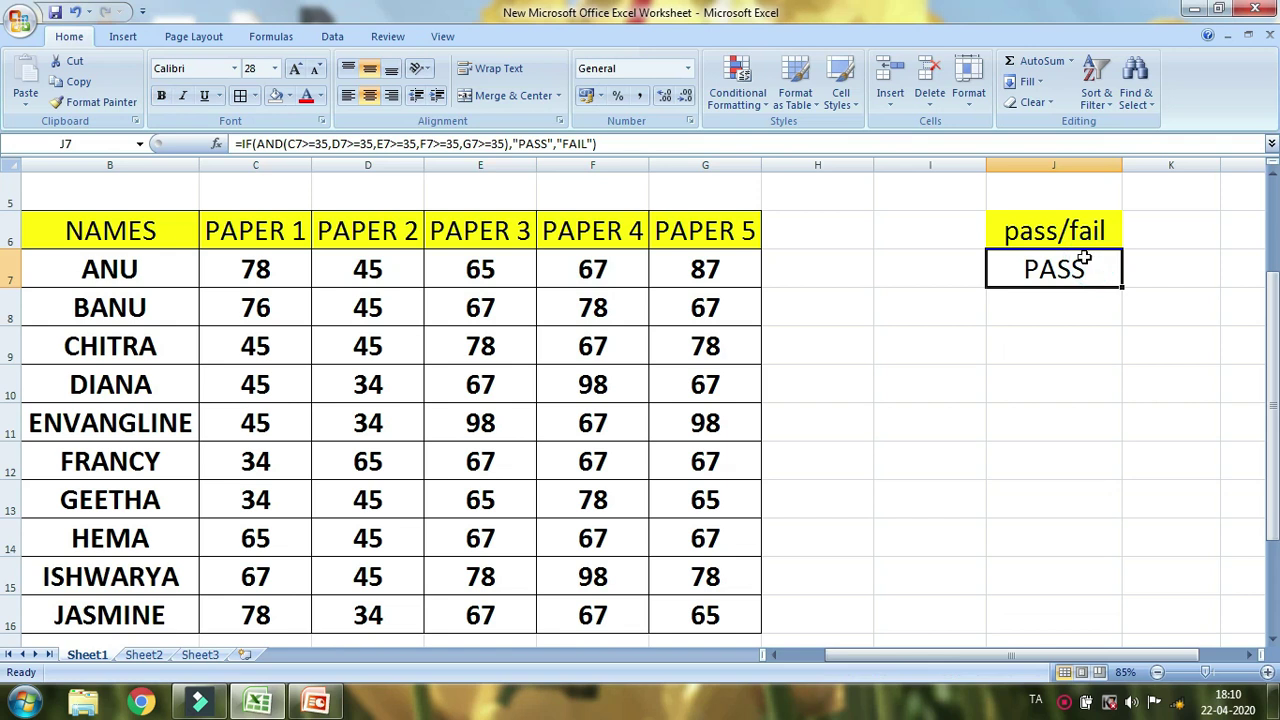
Step: Fill the J7 formula down to J16 and check the copies, including FAILs in J10:J13
{"action": "left_click_drag", "start_coordinate": [1124, 287], "coordinate": [1106, 618]}
{"action": "left_click", "coordinate": [1070, 385]}
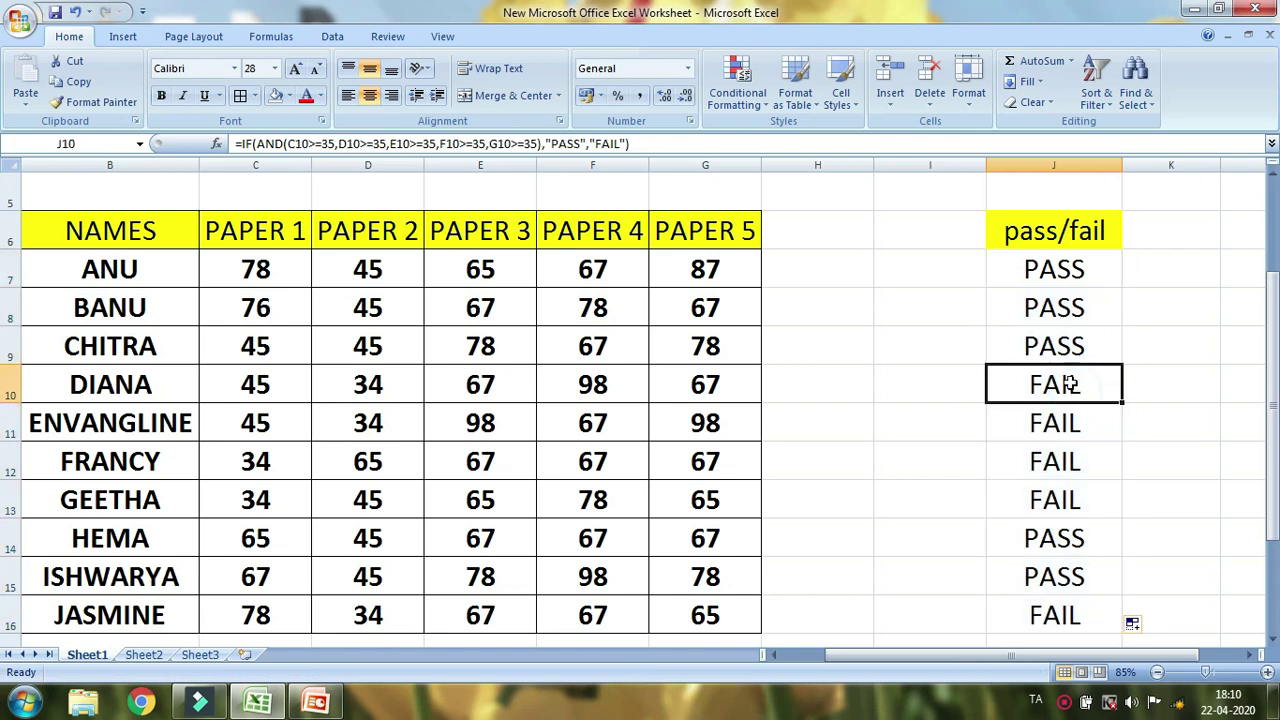
{"action": "left_click", "coordinate": [1070, 380]}
{"action": "left_click", "coordinate": [1066, 428]}
{"action": "left_click", "coordinate": [1063, 460]}
{"action": "left_click", "coordinate": [1063, 500]}
{"action": "left_click", "coordinate": [1062, 614]}
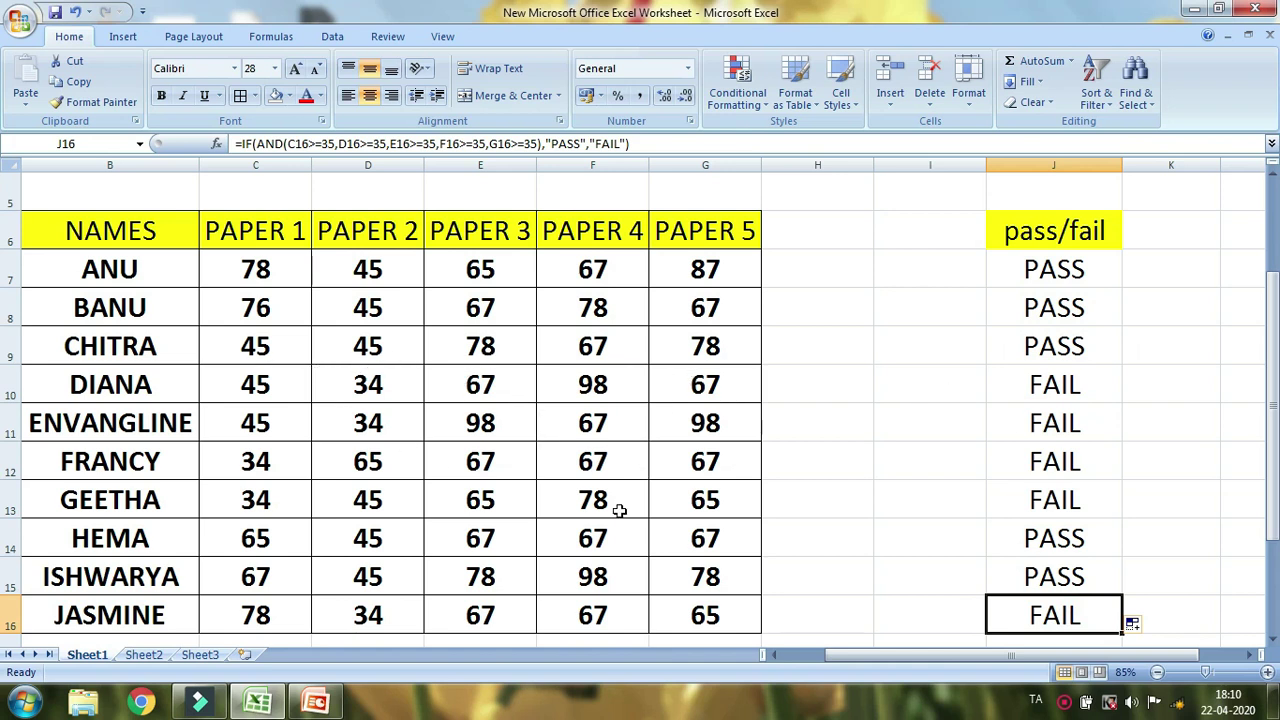
{"action": "left_click_drag", "start_coordinate": [1079, 370], "coordinate": [1105, 486]}
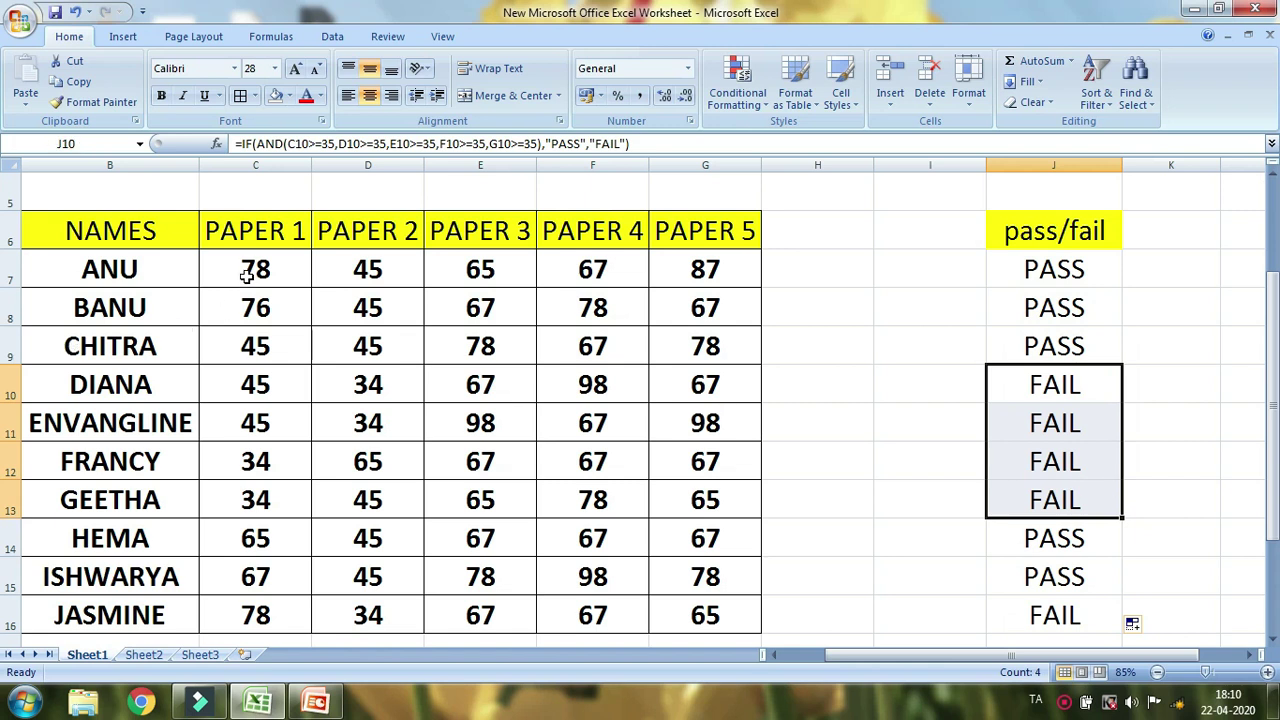
Step: Select the full marks range C7:G16 for conditional formatting
{"action": "left_click_drag", "start_coordinate": [251, 268], "coordinate": [677, 598]}
{"action": "left_click", "coordinate": [568, 504]}
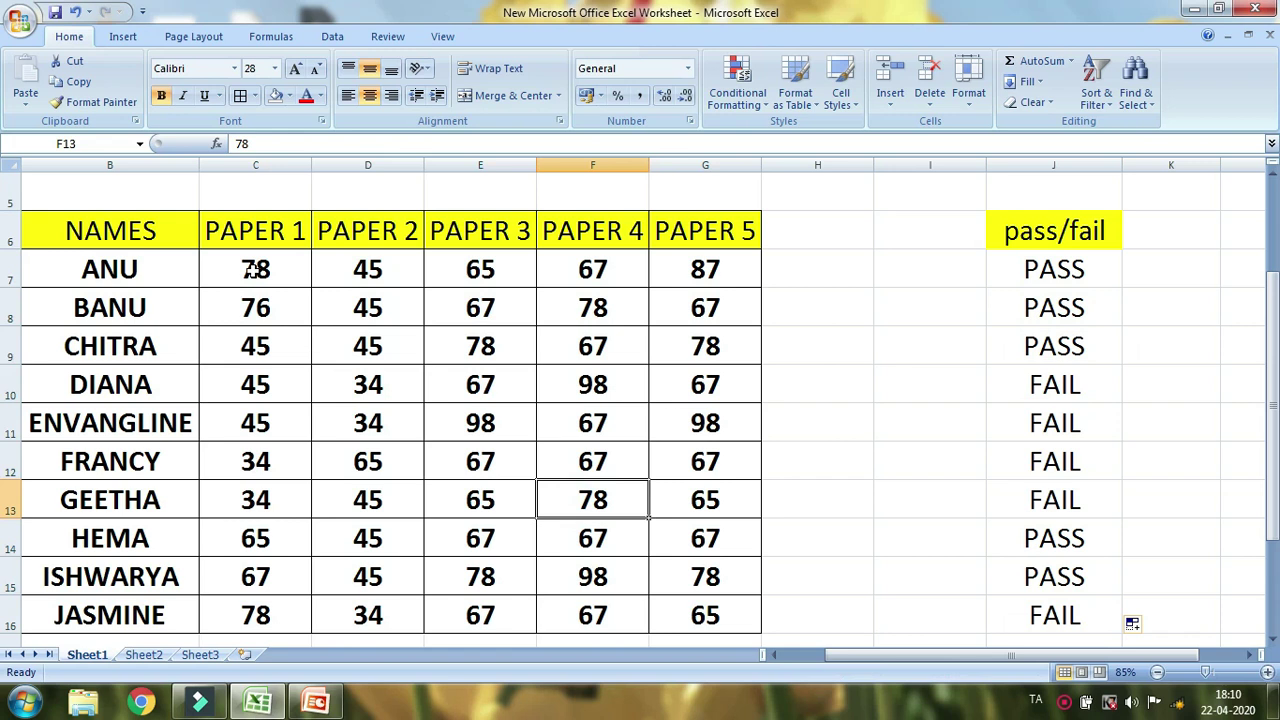
{"action": "left_click_drag", "start_coordinate": [250, 267], "coordinate": [676, 614]}
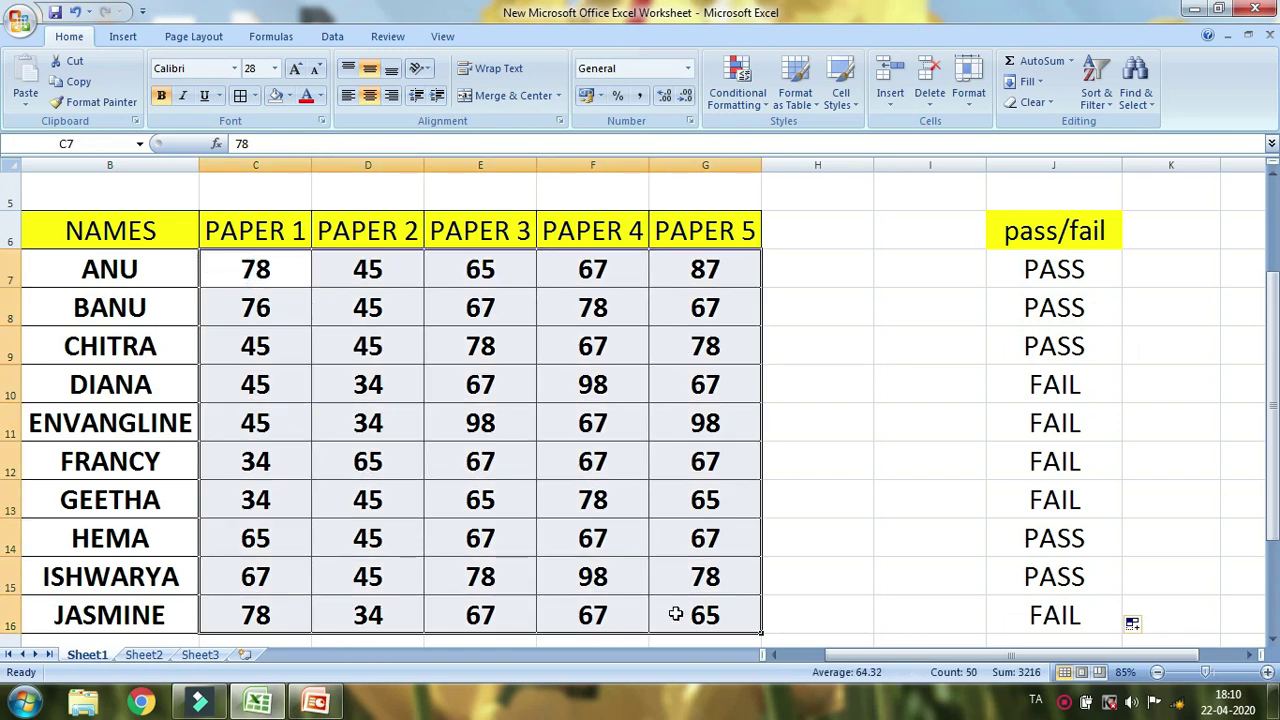
{"action": "left_click", "coordinate": [742, 86]}
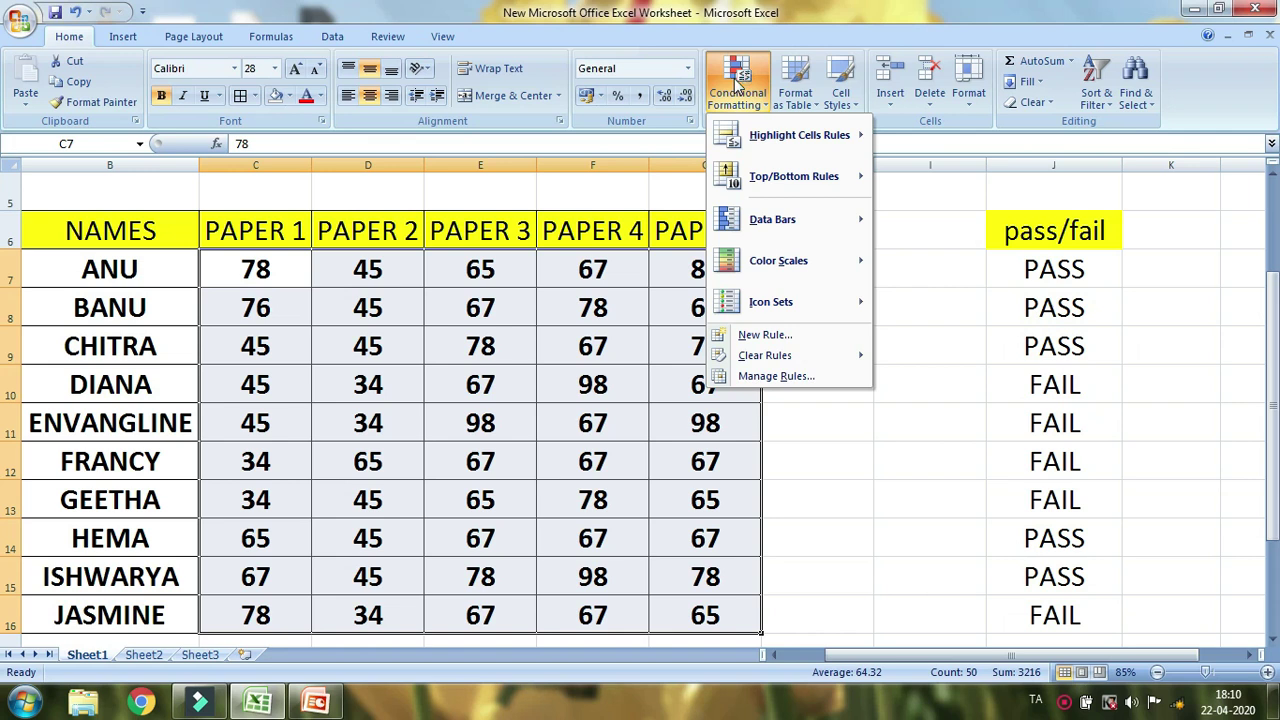
Step: Apply a Less Than 35 rule with Light Red Fill and Dark Red Text
{"action": "key", "text": "super+plus"}
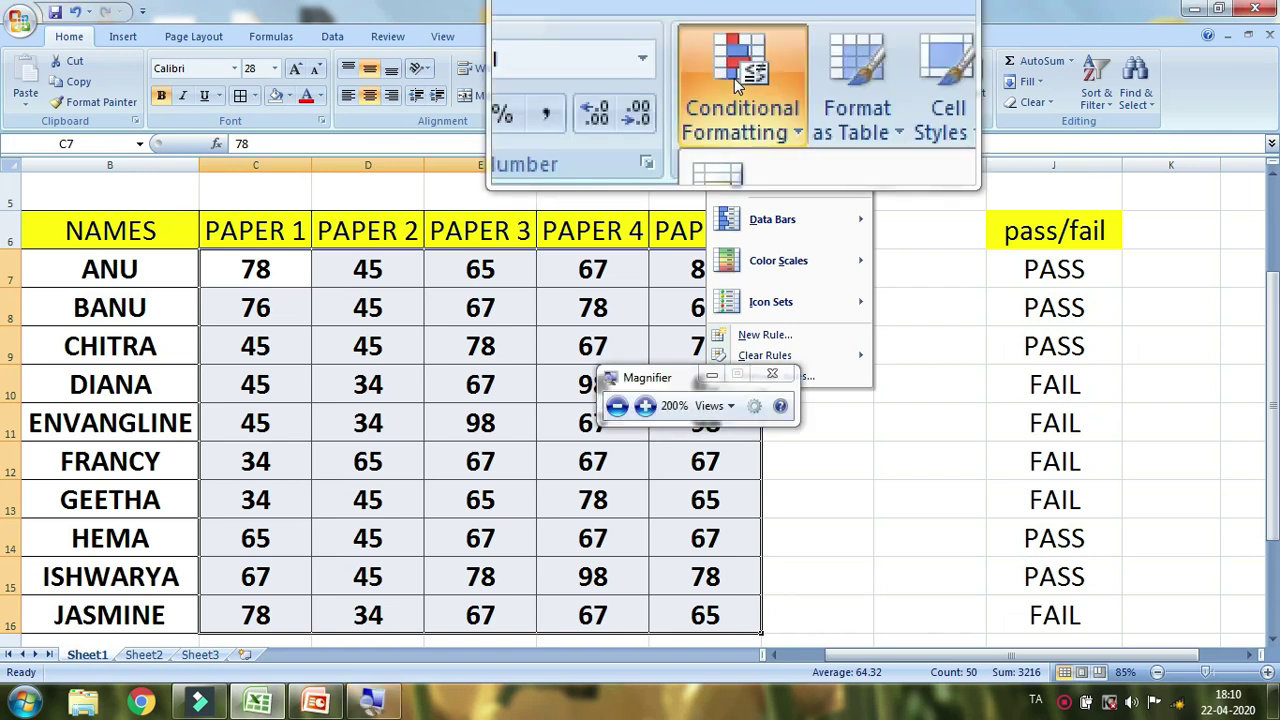
{"action": "mouse_move", "coordinate": [748, 140]}
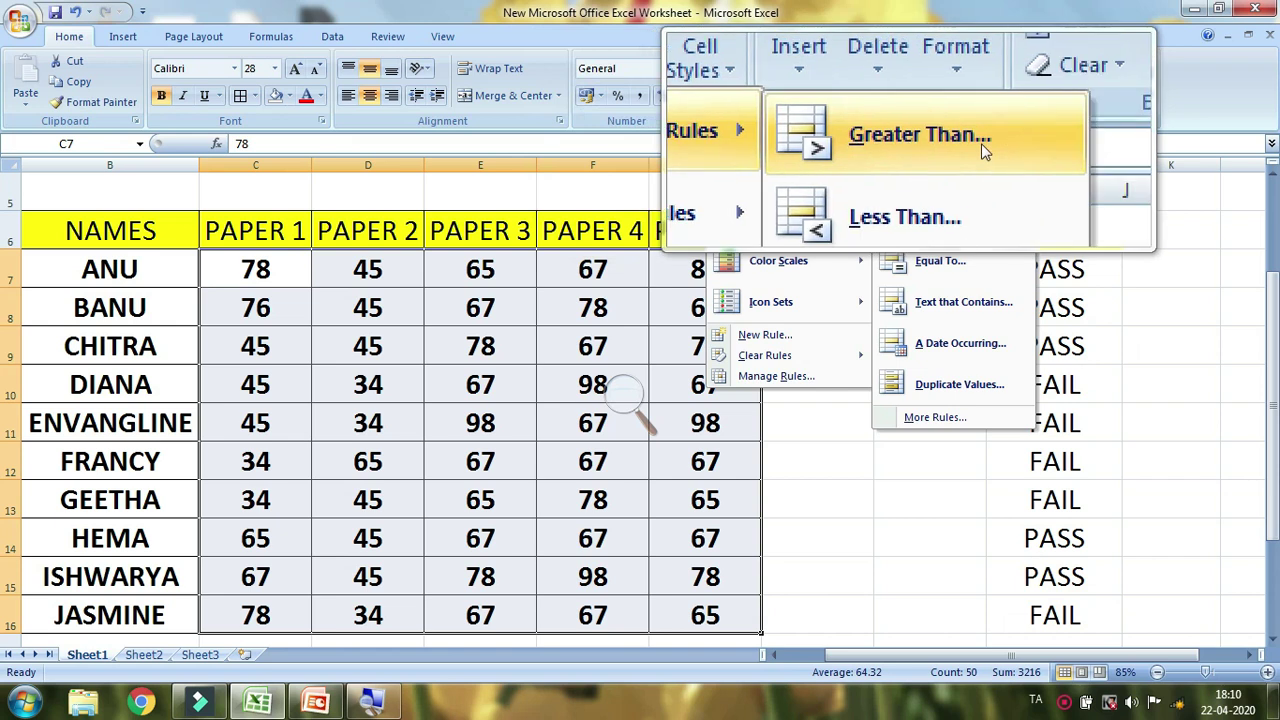
{"action": "left_click", "coordinate": [970, 182]}
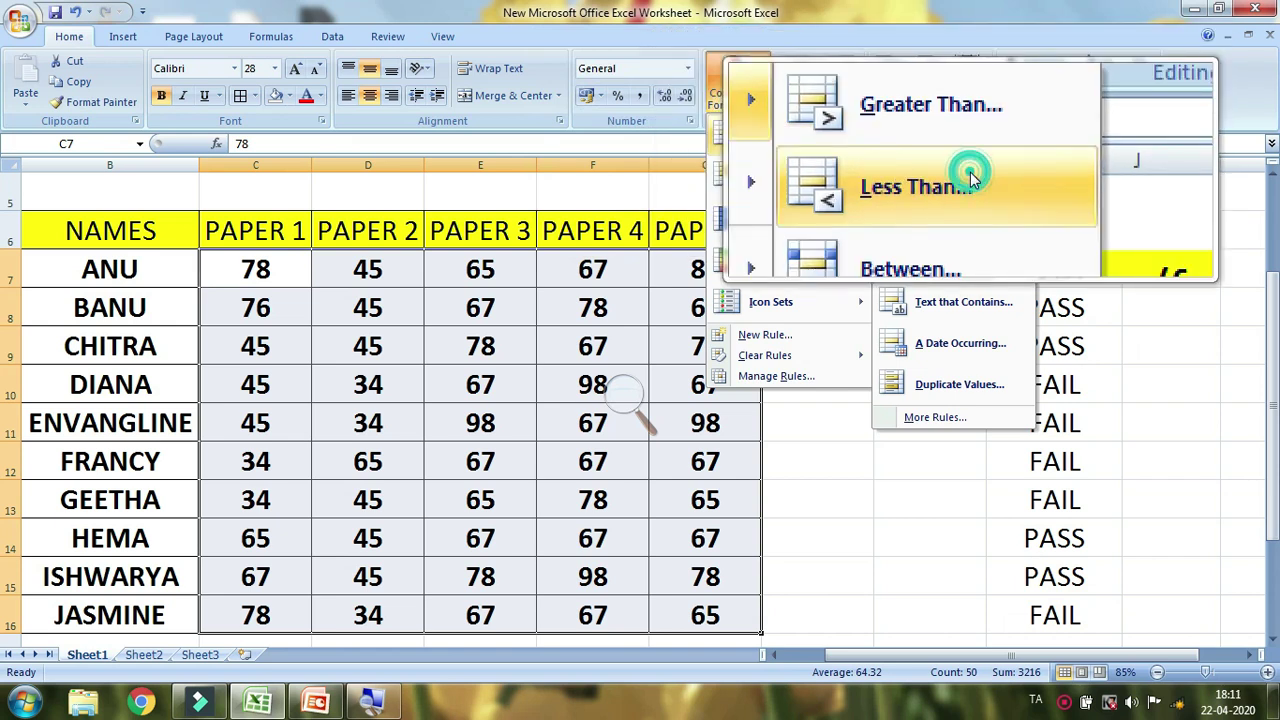
{"action": "type", "text": "35"}
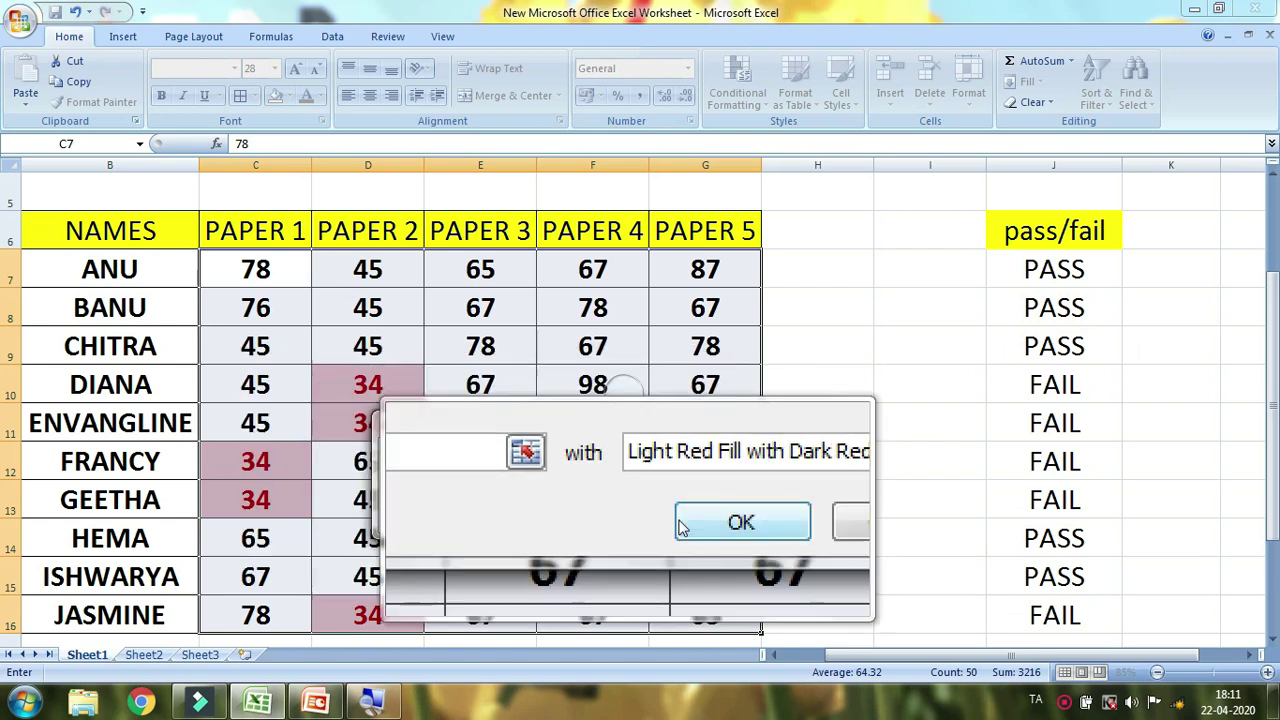
{"action": "left_click", "coordinate": [683, 515]}
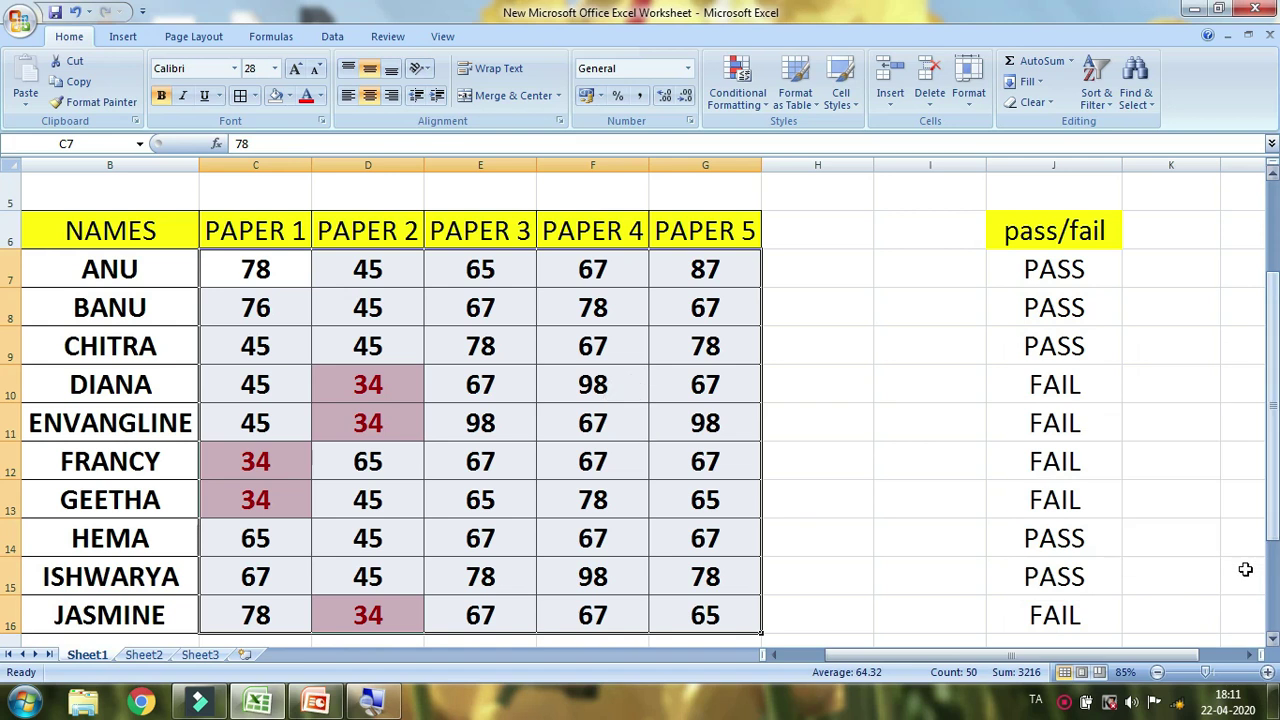
Step: Point out each highlighted 34 mark alongside its matching FAIL result
{"action": "scroll", "coordinate": [457, 517], "scroll_direction": "down", "scroll_amount": 1}
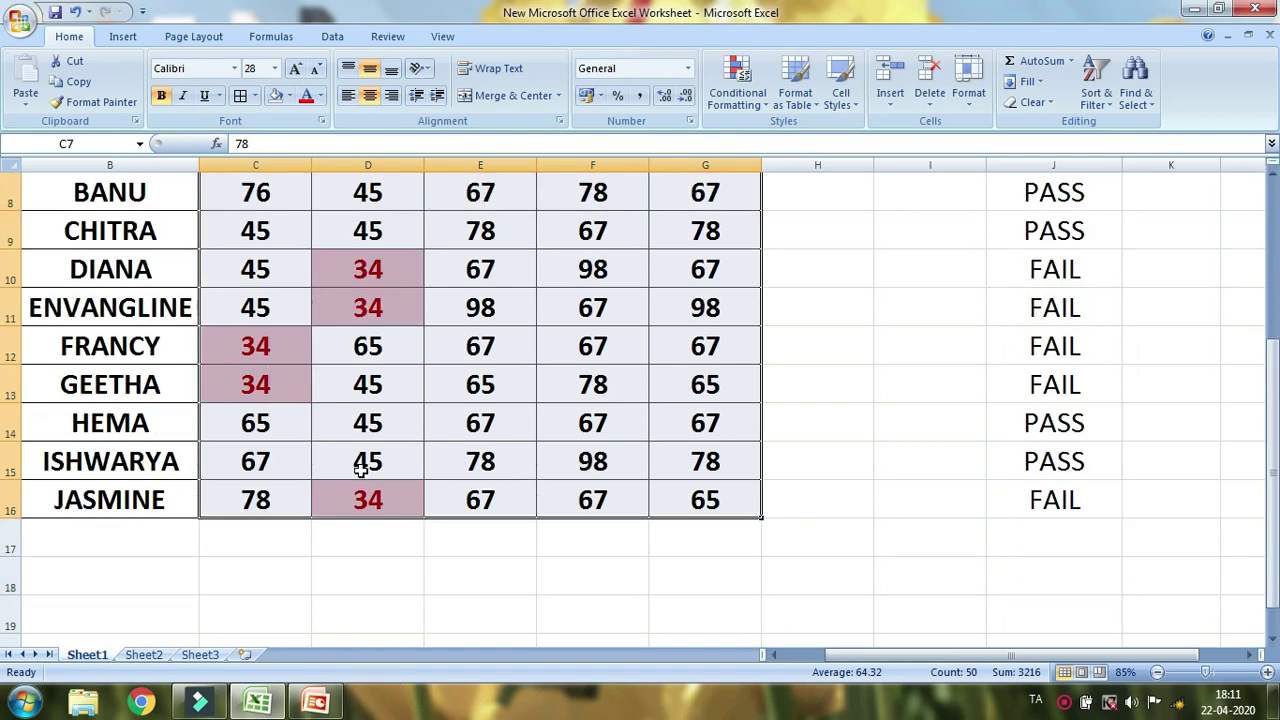
{"action": "left_click_drag", "start_coordinate": [382, 252], "coordinate": [391, 306]}
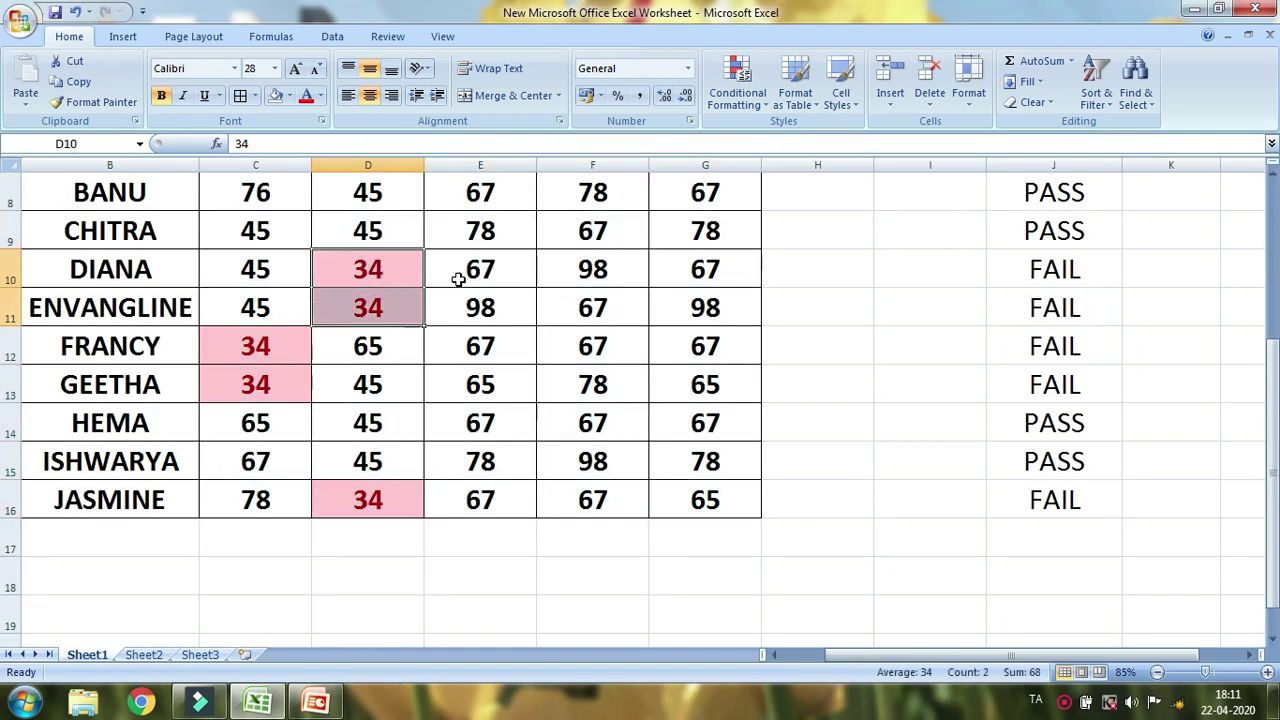
{"action": "left_click_drag", "start_coordinate": [1092, 262], "coordinate": [1090, 296]}
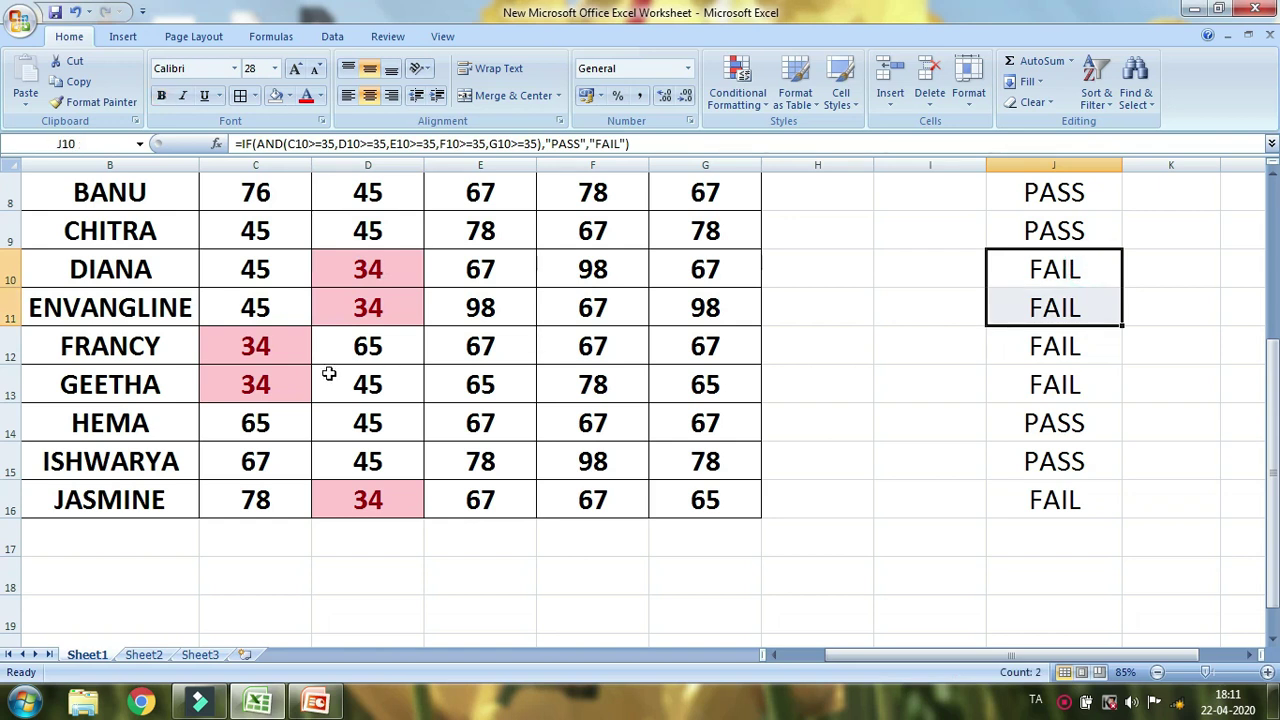
{"action": "left_click_drag", "start_coordinate": [256, 345], "coordinate": [262, 384]}
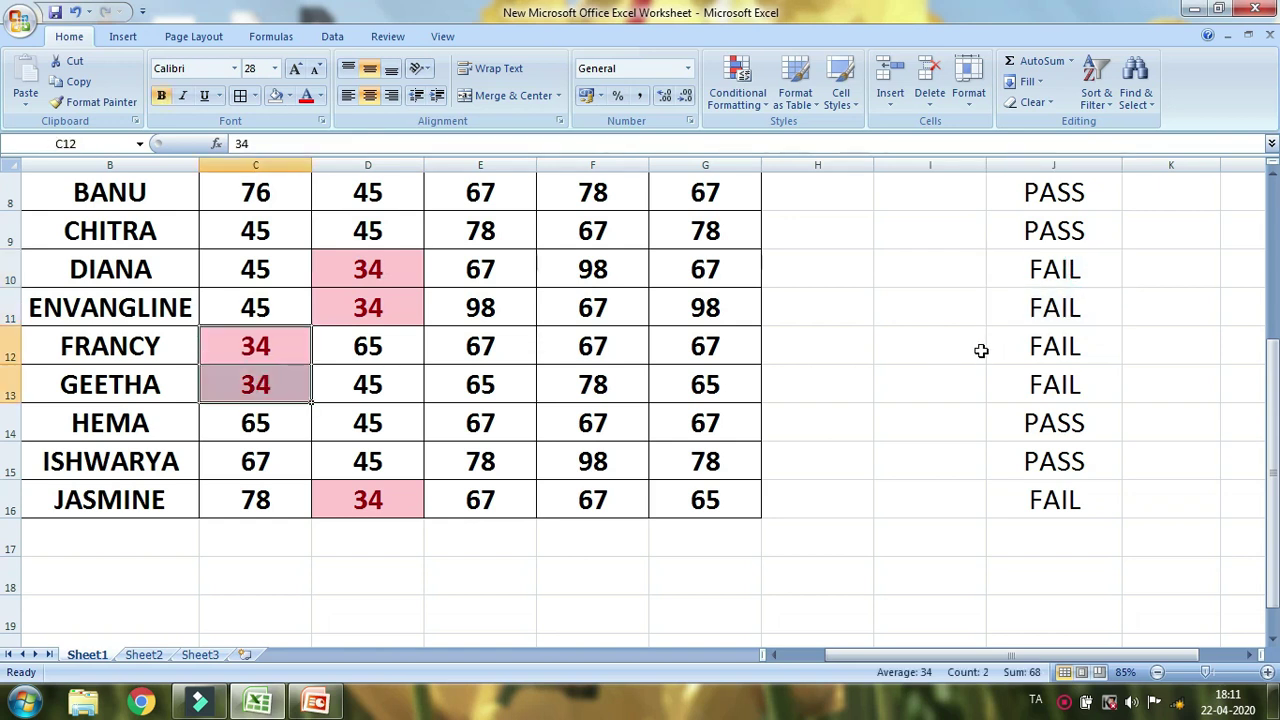
{"action": "left_click_drag", "start_coordinate": [1058, 342], "coordinate": [1052, 378]}
{"action": "left_click", "coordinate": [388, 507]}
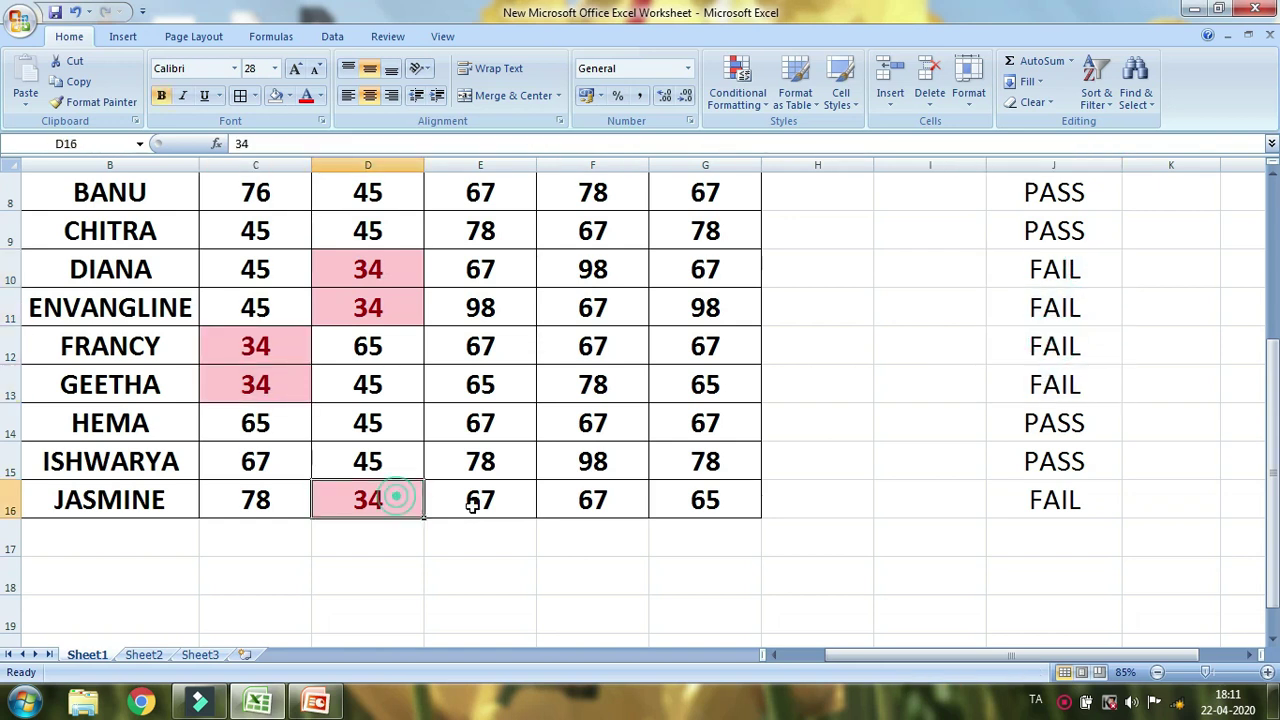
{"action": "left_click", "coordinate": [1112, 484]}
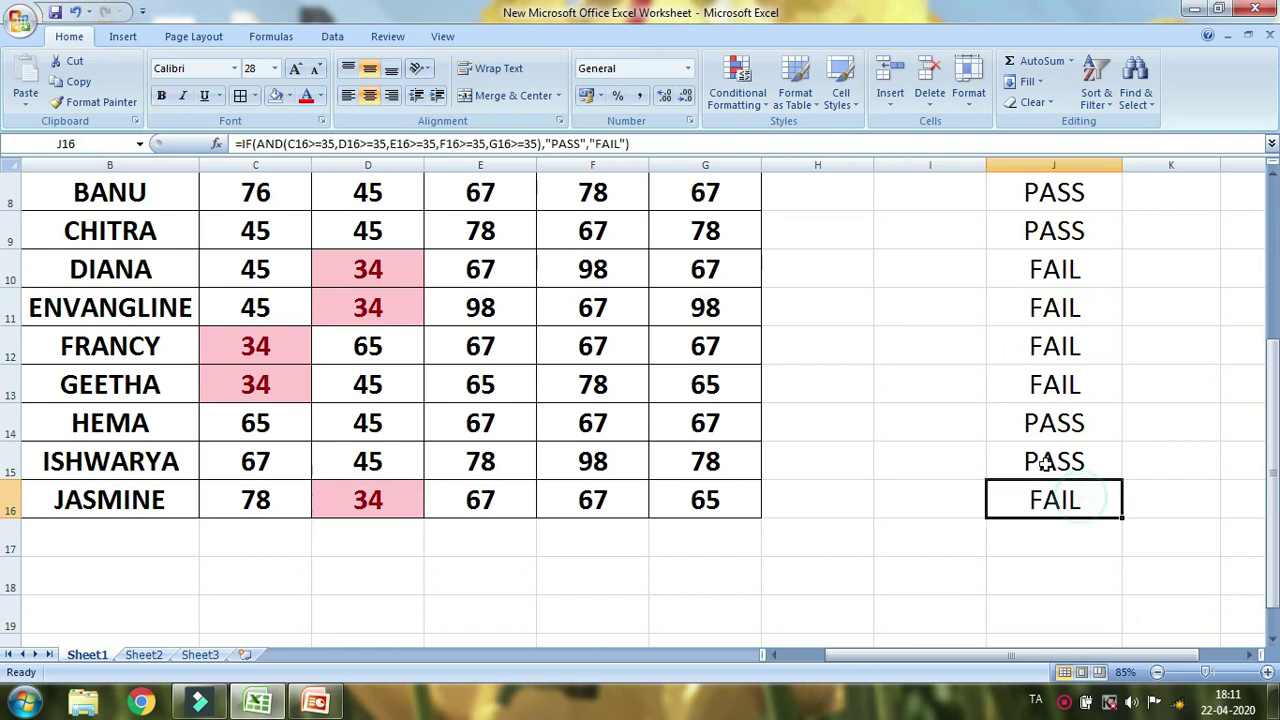
{"action": "left_click", "coordinate": [1072, 269]}
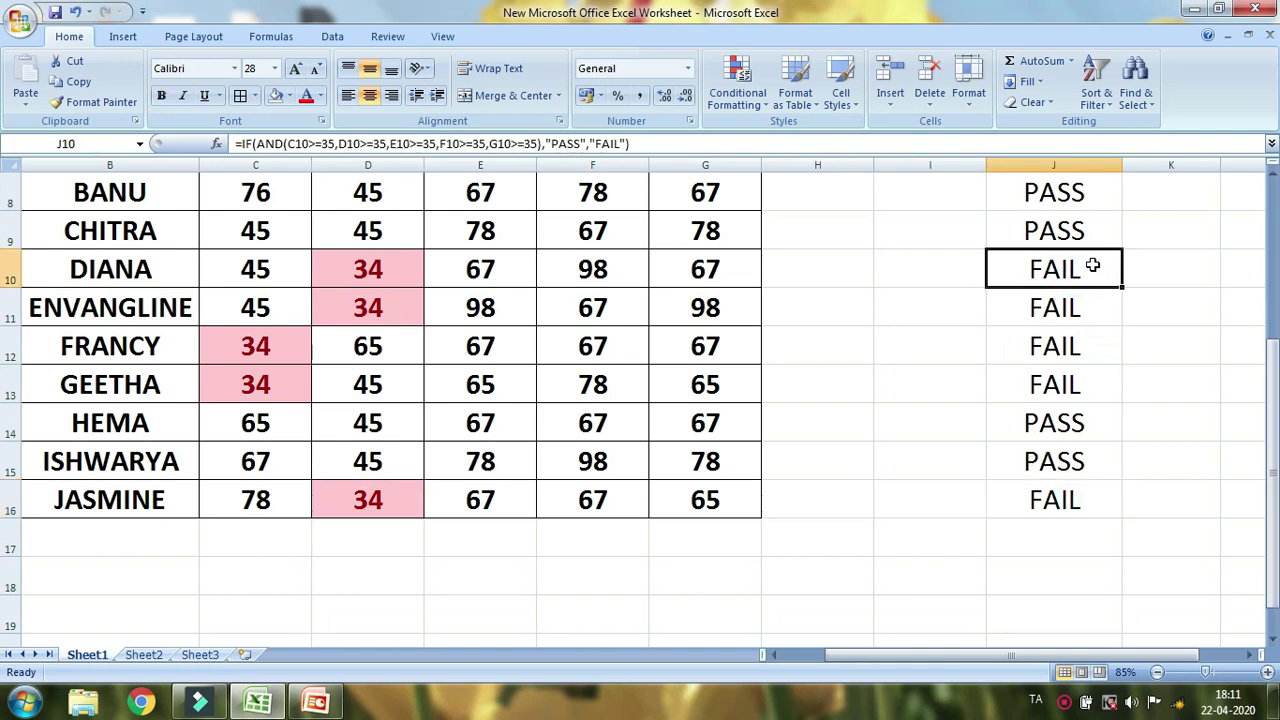
{"action": "scroll", "coordinate": [1074, 271], "scroll_direction": "up", "scroll_amount": 1}
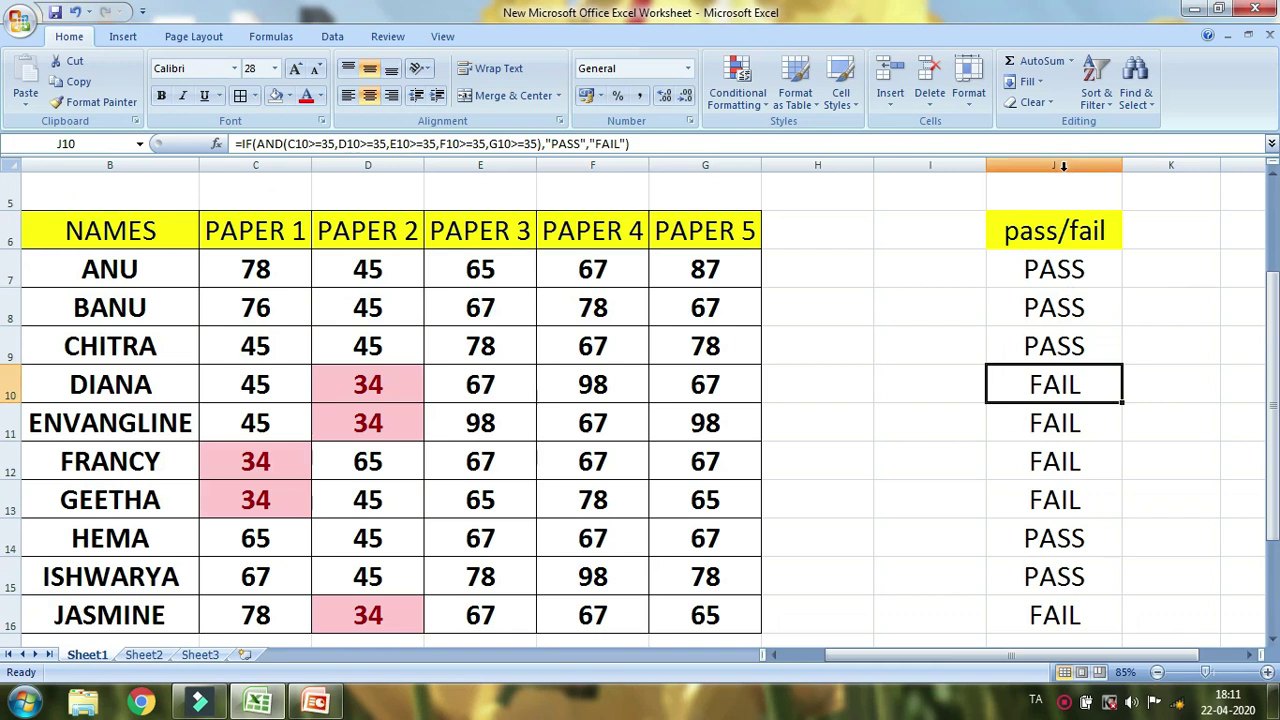
Step: Select J7:J16 and set a Text That Contains FAIL rule with Red Text
{"action": "left_click_drag", "start_coordinate": [1036, 268], "coordinate": [1065, 605]}
{"action": "left_click", "coordinate": [745, 110]}
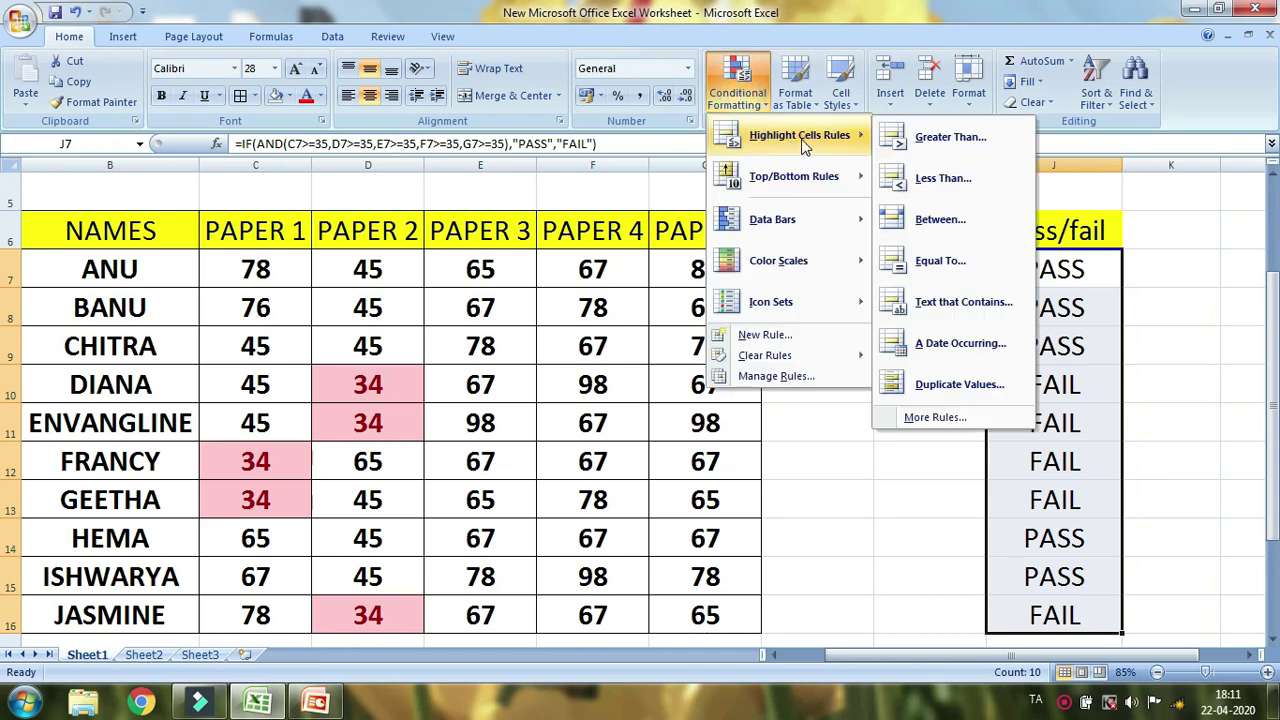
{"action": "left_click", "coordinate": [943, 310]}
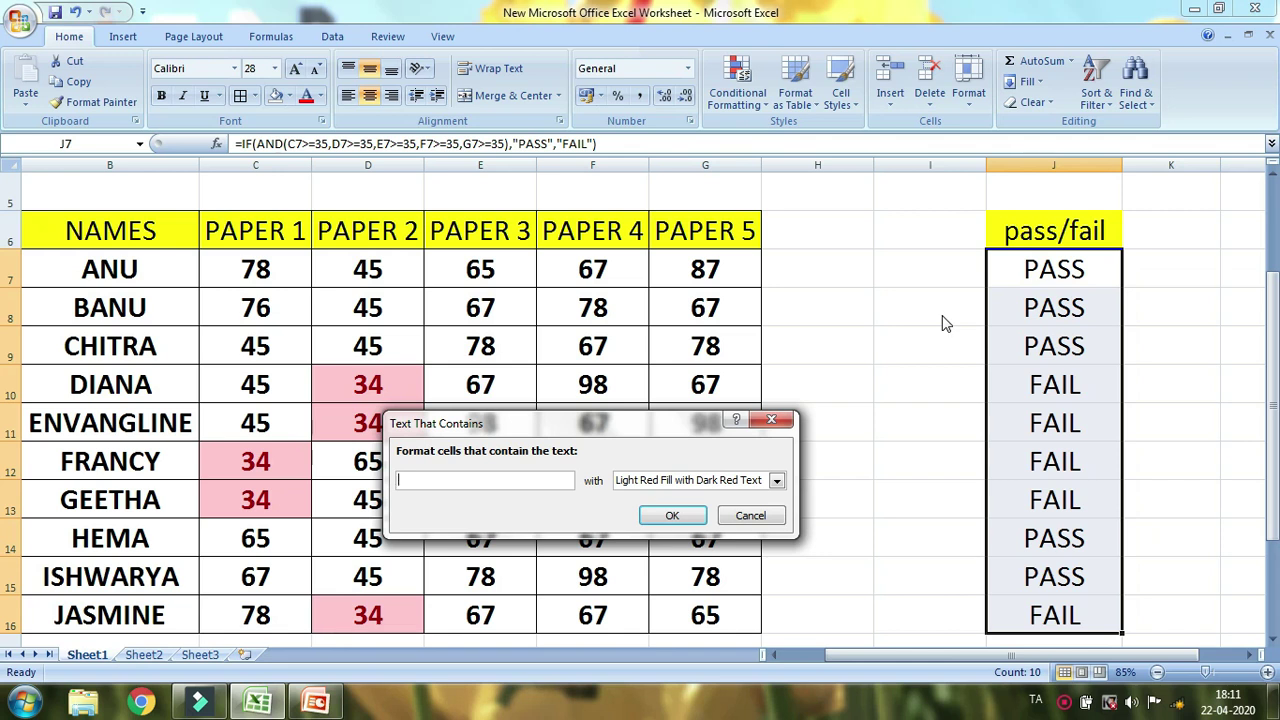
{"action": "left_click_drag", "start_coordinate": [579, 420], "coordinate": [572, 369]}
{"action": "left_click", "coordinate": [491, 436]}
{"action": "type", "text": "FAIL"}
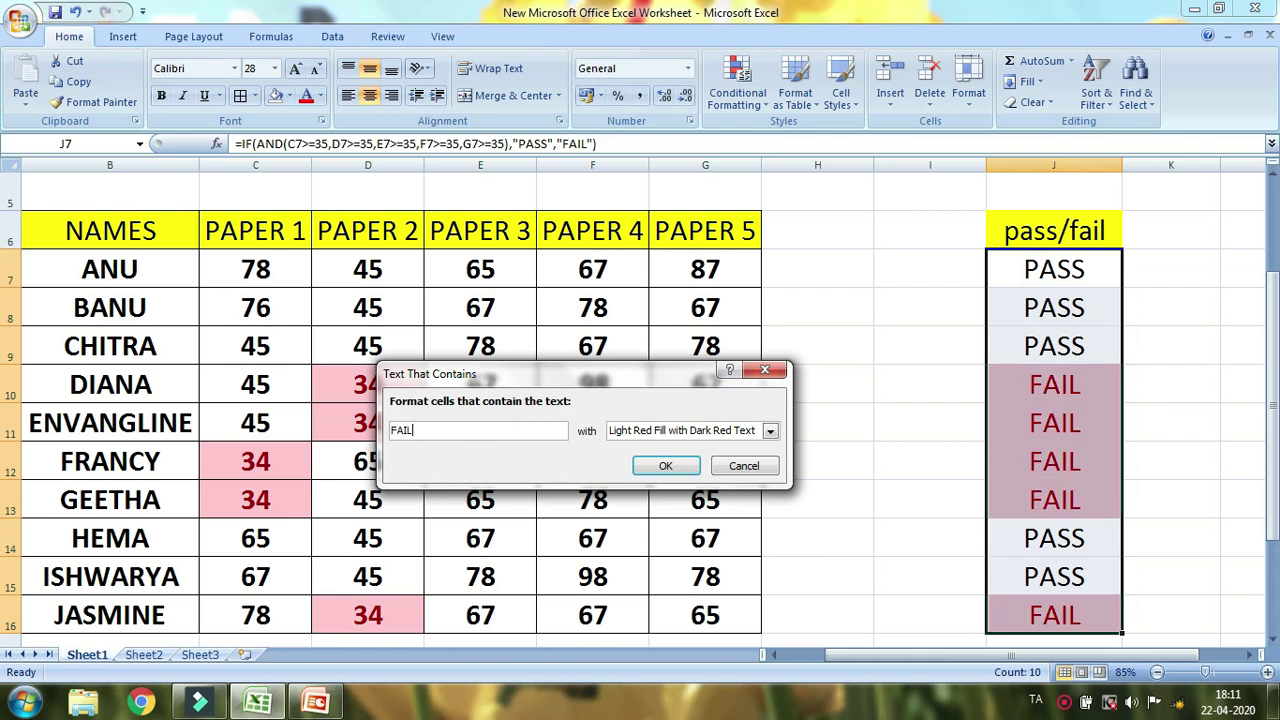
{"action": "left_click", "coordinate": [770, 431]}
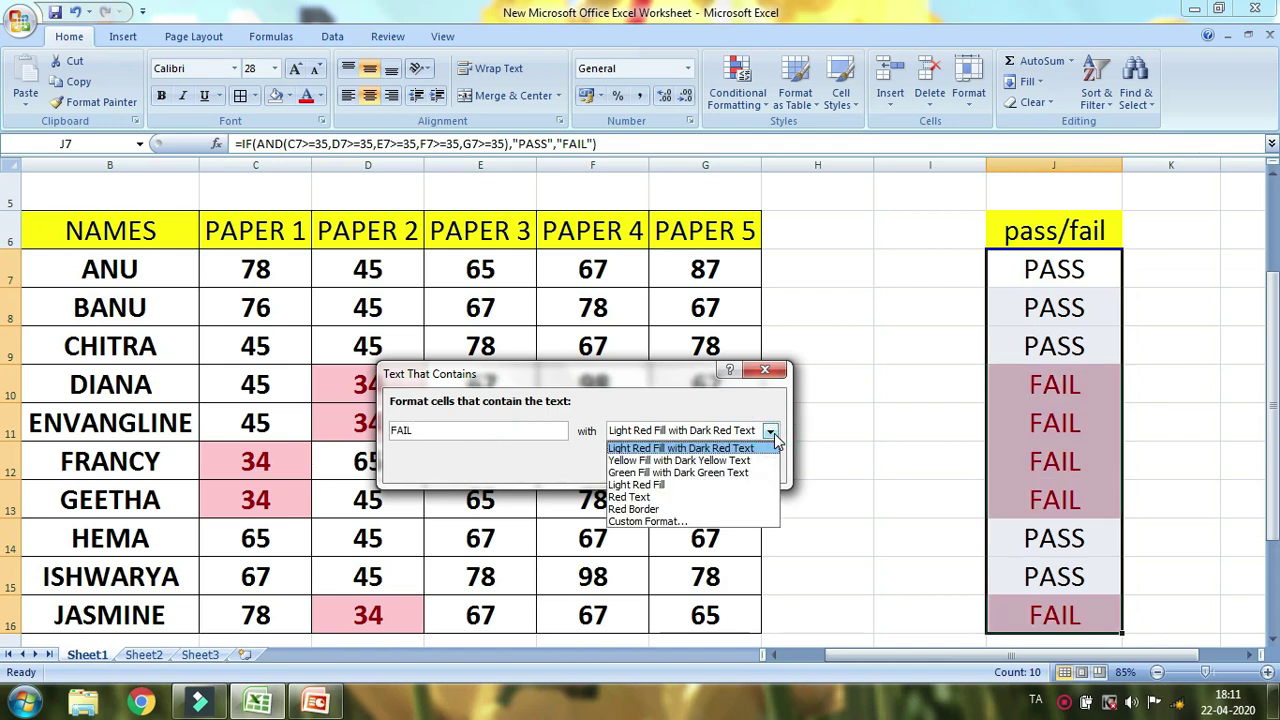
{"action": "left_click", "coordinate": [643, 497]}
Step: Confirm the red-text rule and compare the FAIL results in J10:J13 with PASS in J7:J9
{"action": "left_click", "coordinate": [665, 467]}
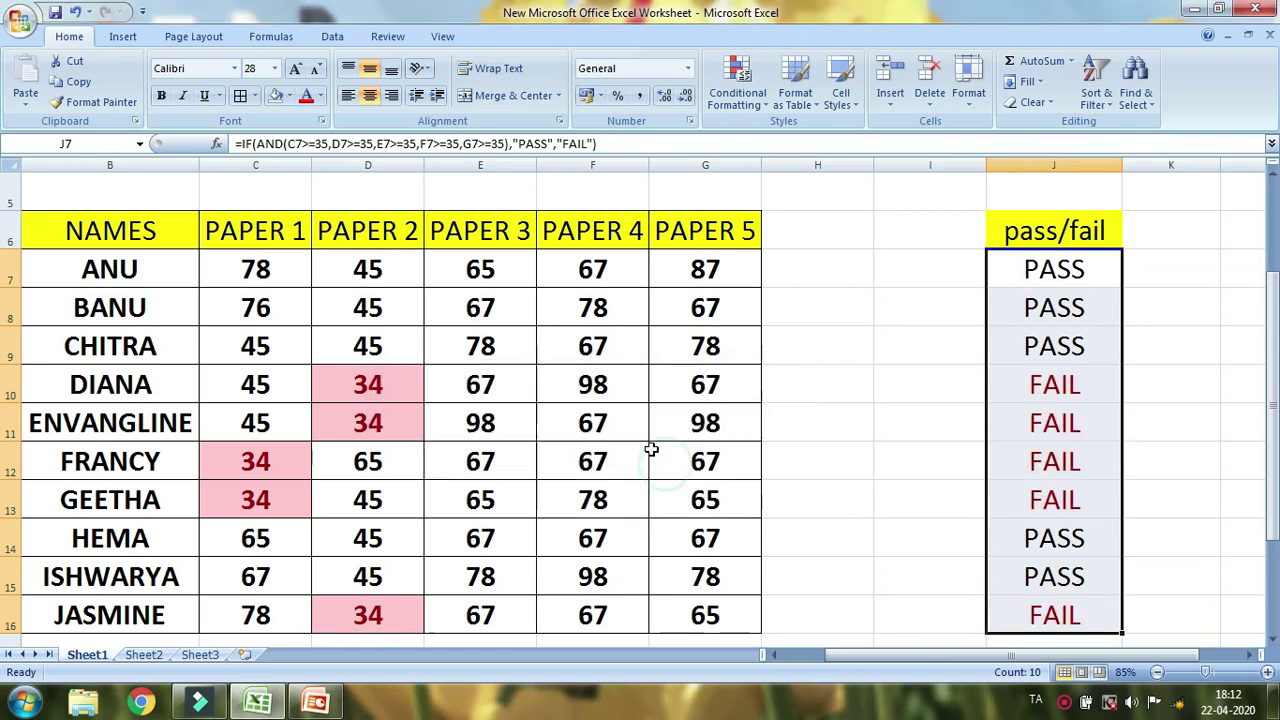
{"action": "left_click", "coordinate": [1198, 452]}
{"action": "left_click_drag", "start_coordinate": [1081, 377], "coordinate": [1081, 500]}
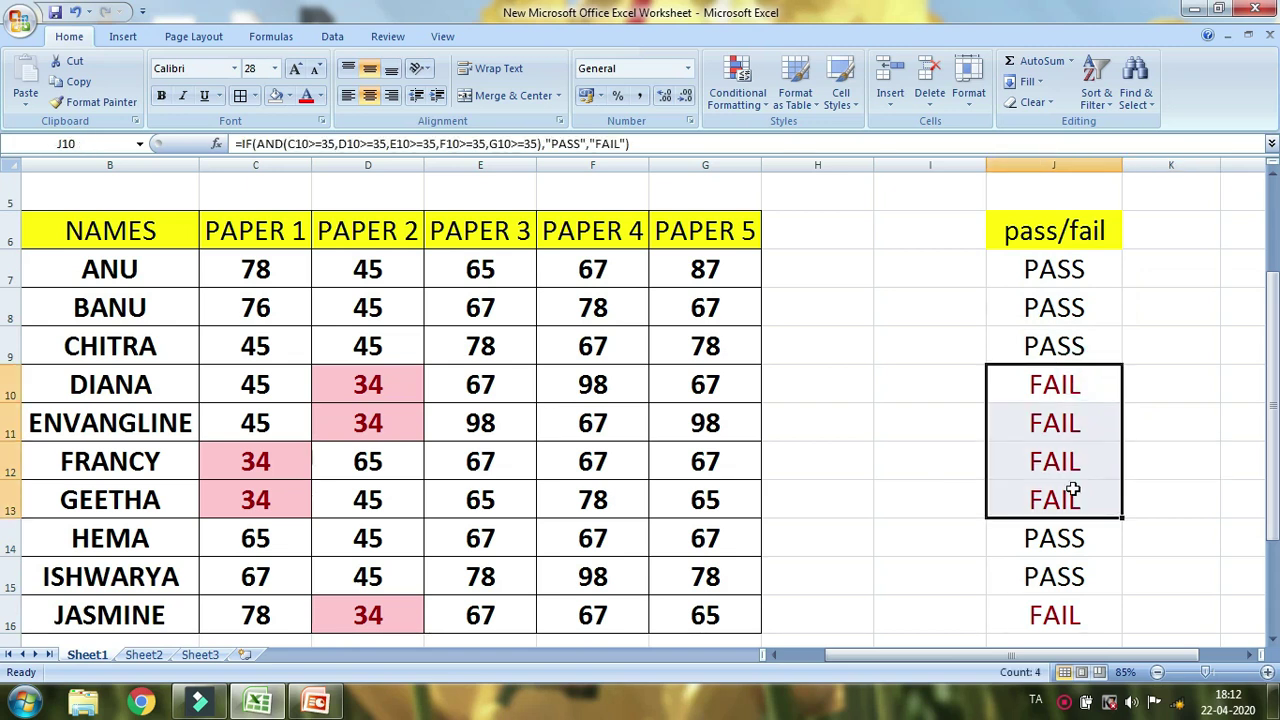
{"action": "left_click", "coordinate": [1180, 465]}
{"action": "left_click_drag", "start_coordinate": [1063, 380], "coordinate": [1057, 508]}
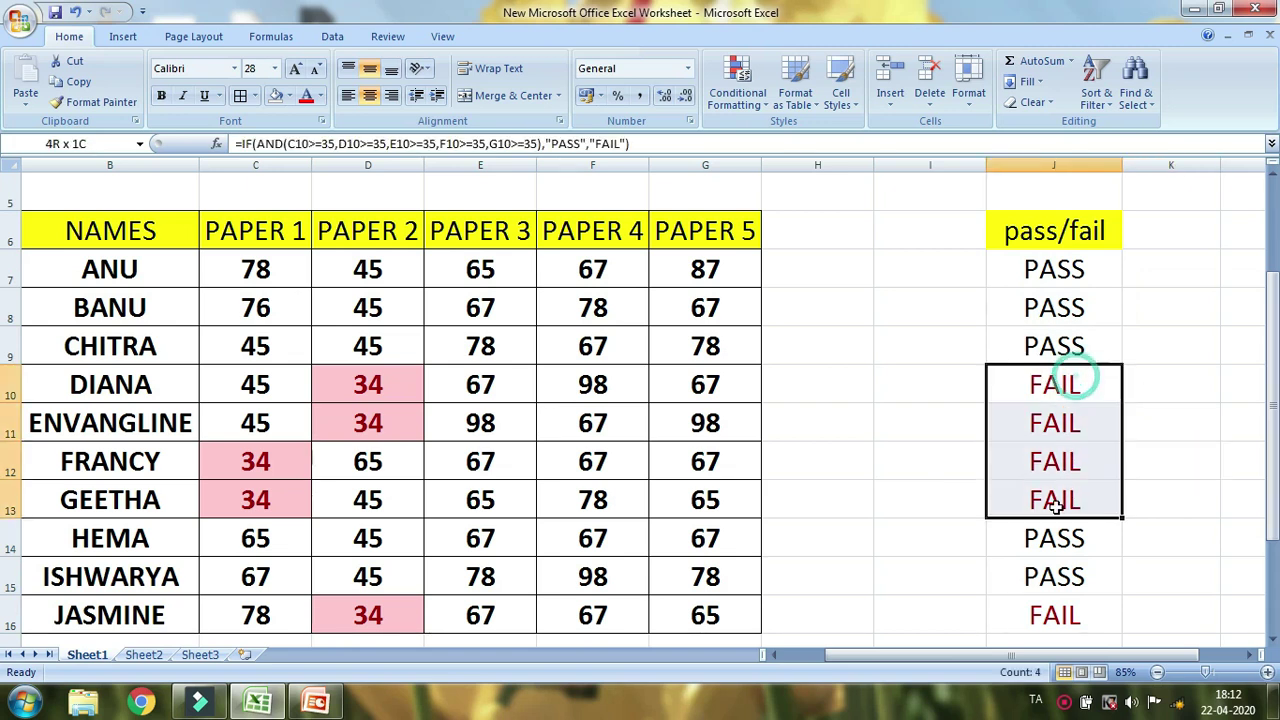
{"action": "left_click_drag", "start_coordinate": [1072, 268], "coordinate": [1066, 338]}
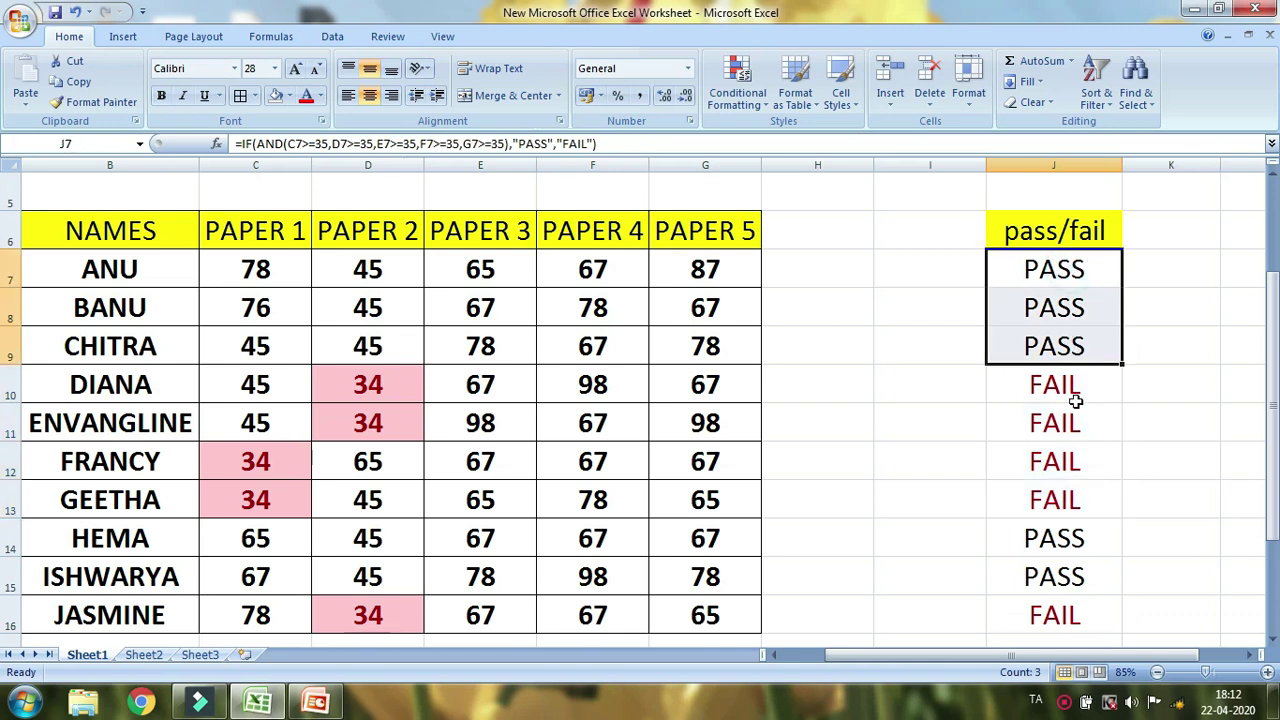
{"action": "left_click_drag", "start_coordinate": [1071, 256], "coordinate": [1060, 615]}
Step: Apply a Text That Contains FAIL rule with Light Red Fill and Dark Red Text
{"action": "left_click", "coordinate": [740, 88]}
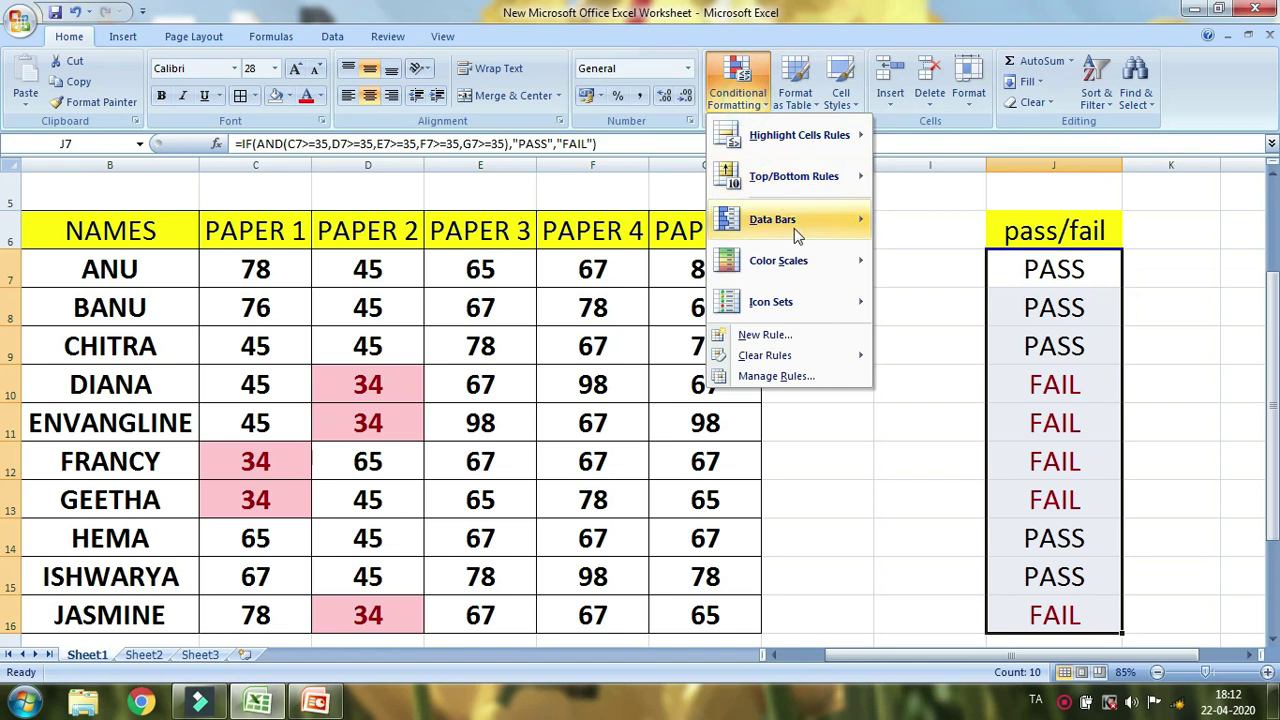
{"action": "mouse_move", "coordinate": [792, 148]}
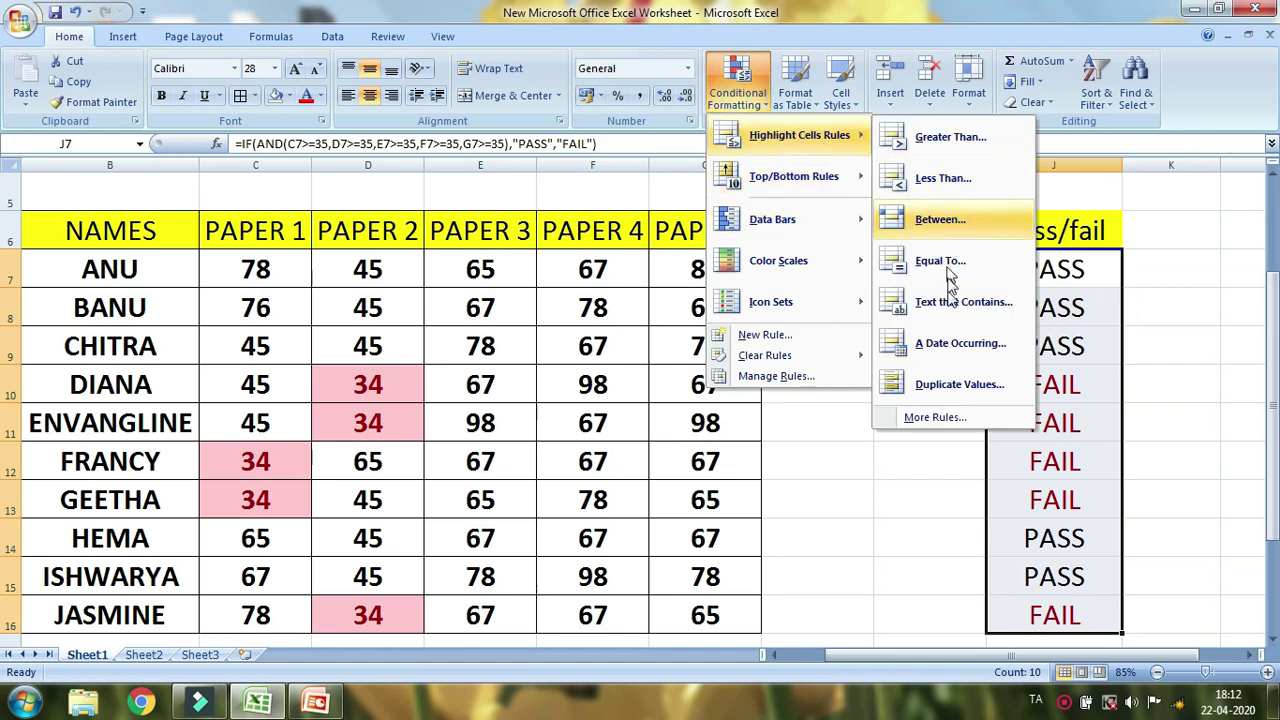
{"action": "left_click", "coordinate": [930, 301]}
{"action": "left_click", "coordinate": [766, 430]}
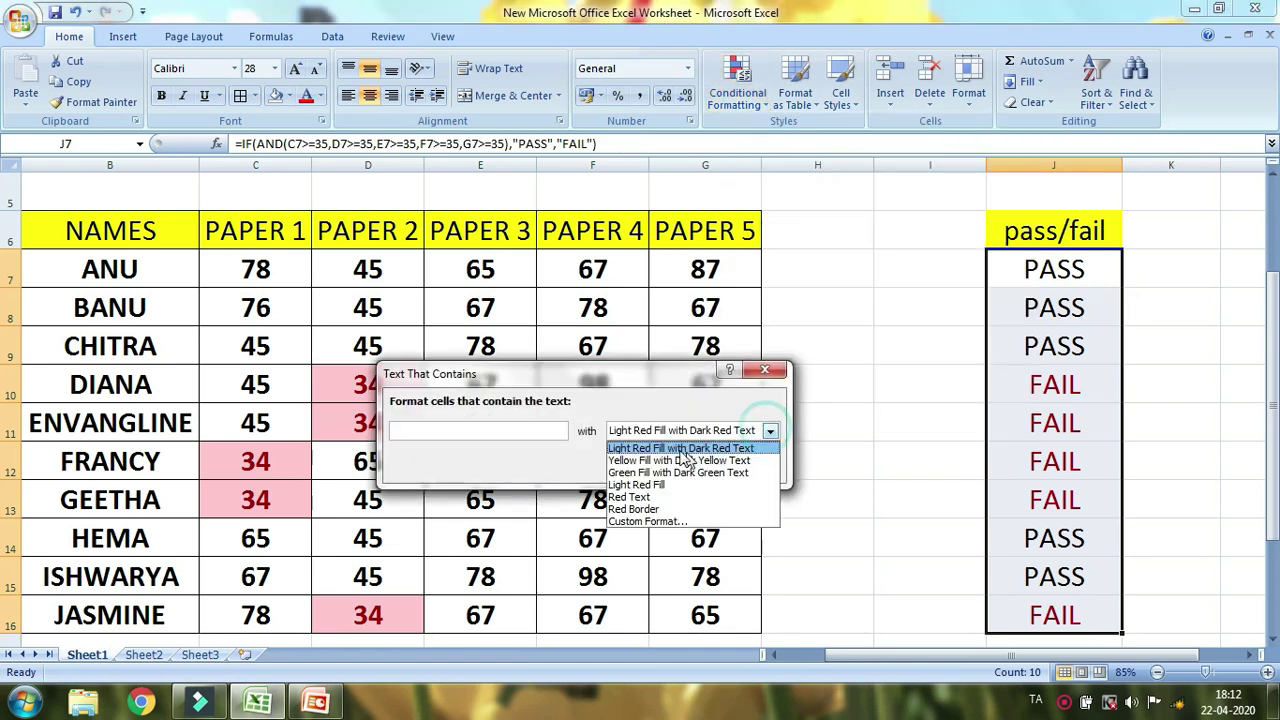
{"action": "left_click", "coordinate": [672, 447]}
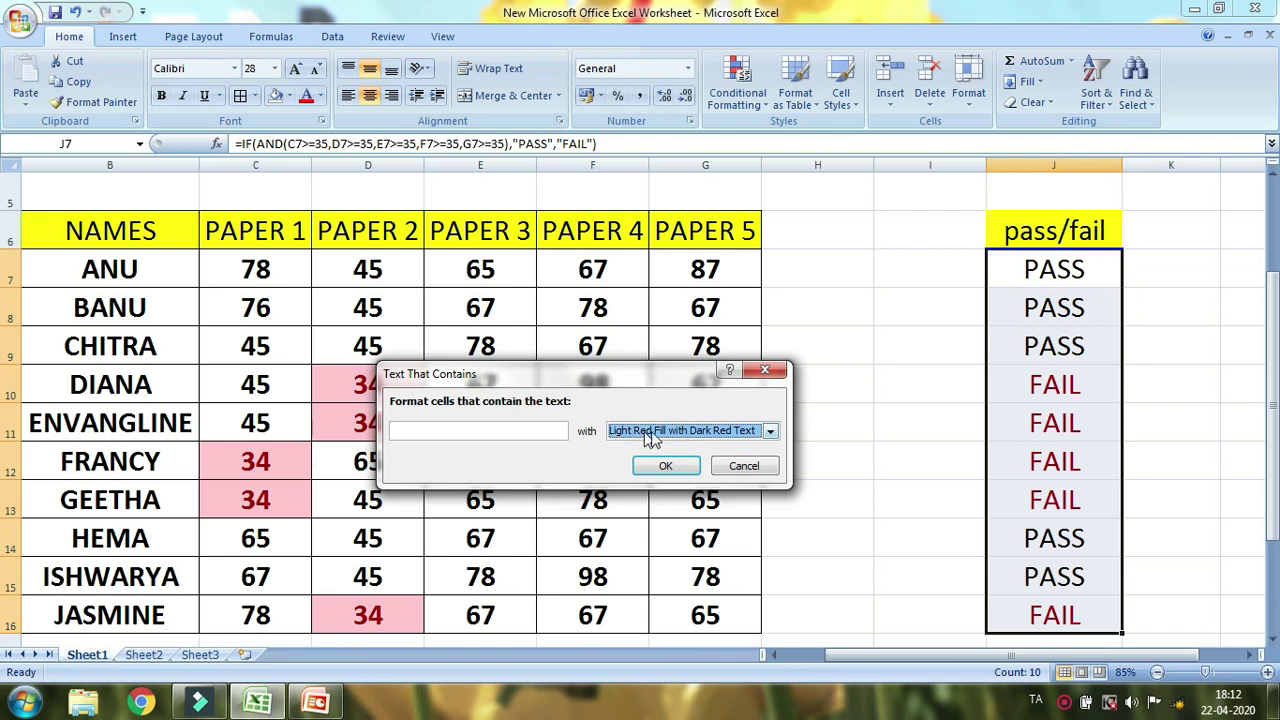
{"action": "left_click", "coordinate": [677, 478]}
{"action": "left_click", "coordinate": [653, 398]}
{"action": "left_click", "coordinate": [510, 432]}
{"action": "type", "text": "FAIL"}
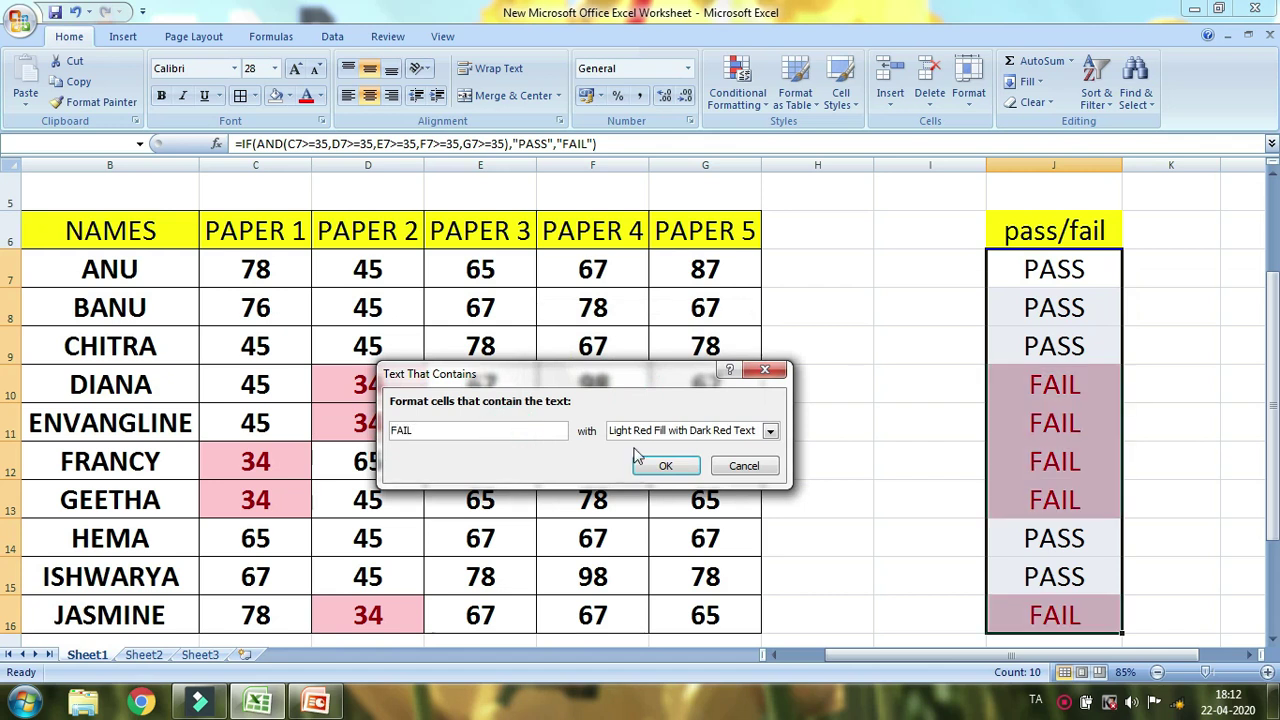
{"action": "left_click", "coordinate": [664, 466]}
Step: Give the result cells J7:J16 All Borders
{"action": "left_click", "coordinate": [1080, 268]}
{"action": "left_click_drag", "start_coordinate": [1080, 268], "coordinate": [1080, 615]}
{"action": "left_click", "coordinate": [240, 95]}
{"action": "left_click", "coordinate": [1200, 458]}
{"action": "left_click_drag", "start_coordinate": [1094, 378], "coordinate": [1090, 505]}
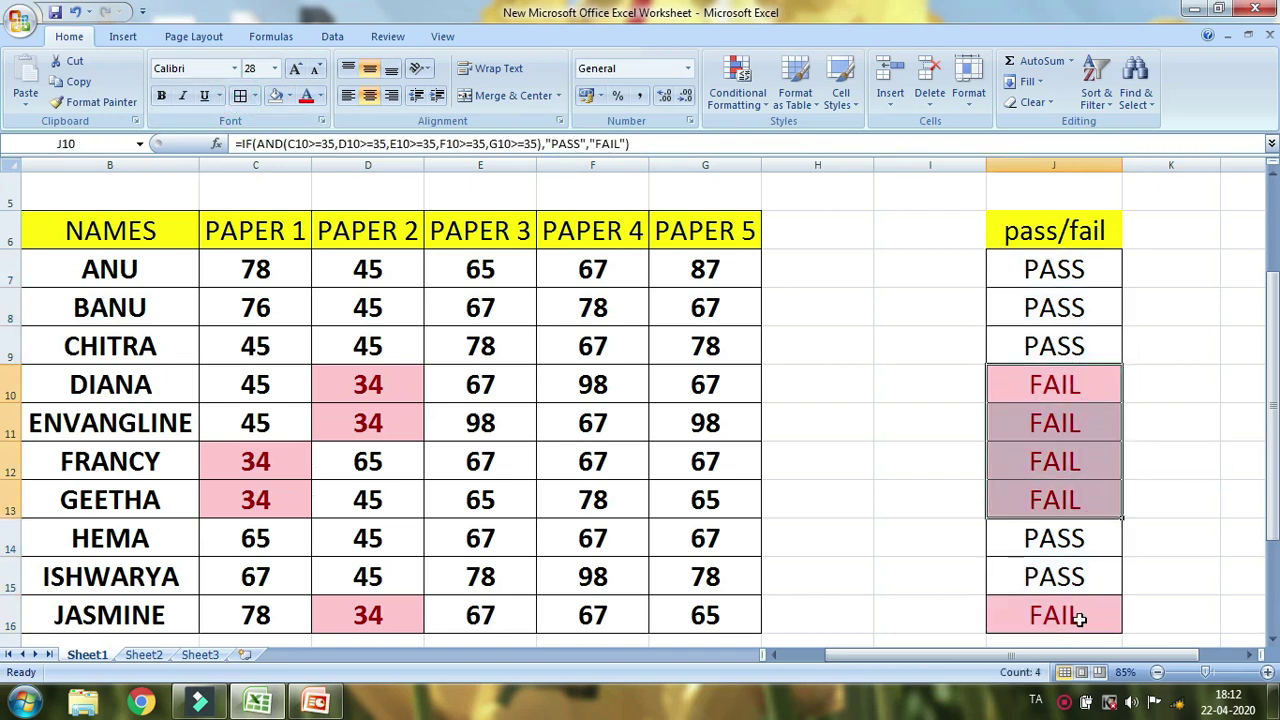
{"action": "left_click", "coordinate": [1086, 600]}
{"action": "left_click", "coordinate": [1206, 490]}
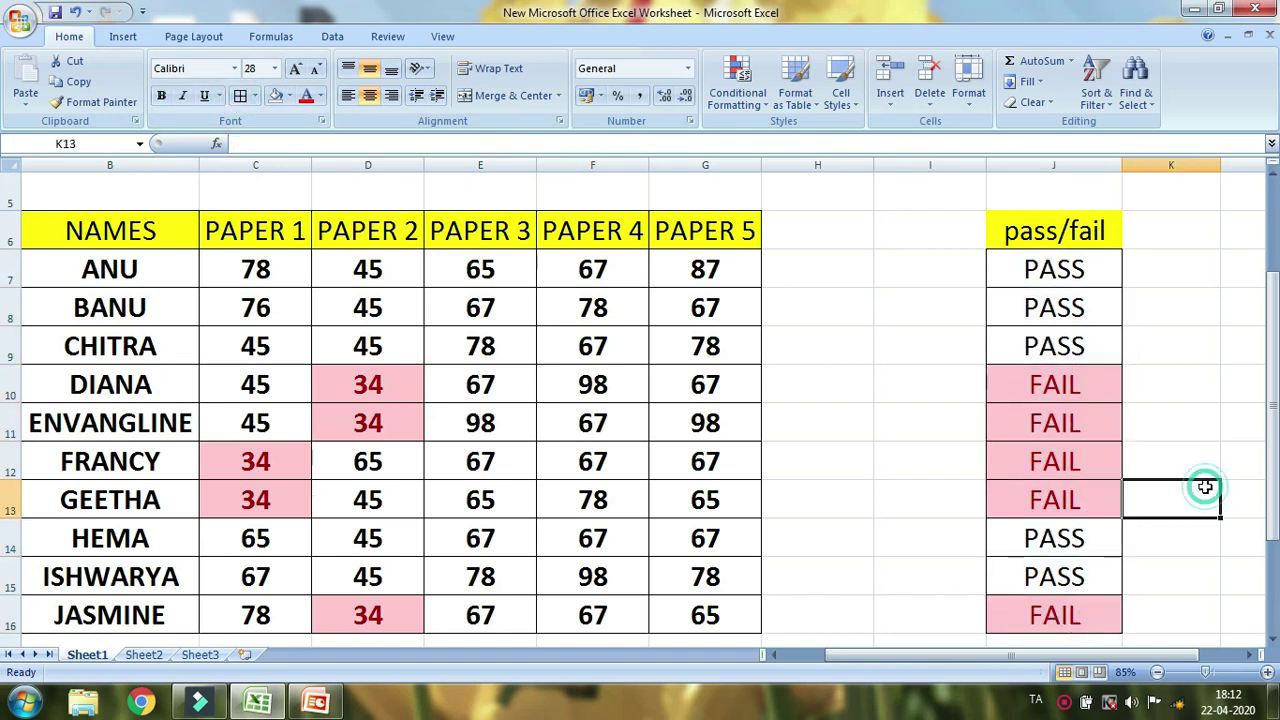
Step: Change DIANA's Paper 2 mark in D10 to 68 and see J10 turn PASS
{"action": "left_click", "coordinate": [390, 383]}
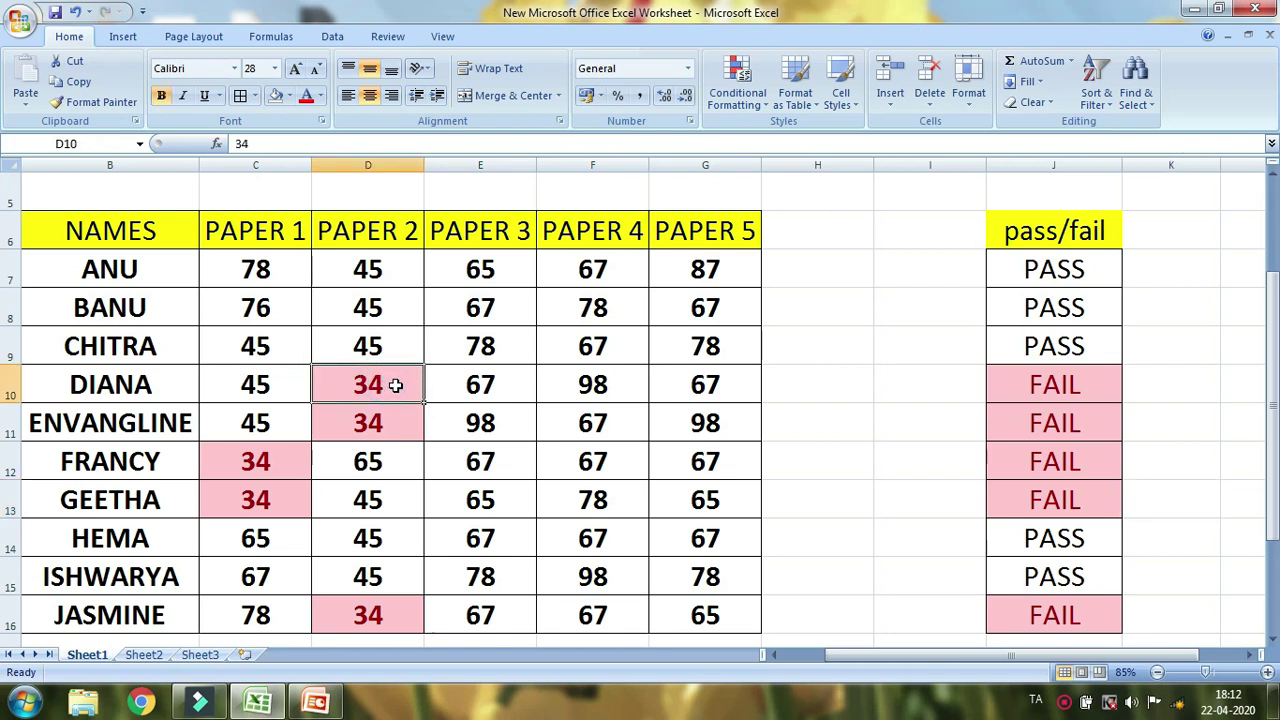
{"action": "type", "text": "68"}
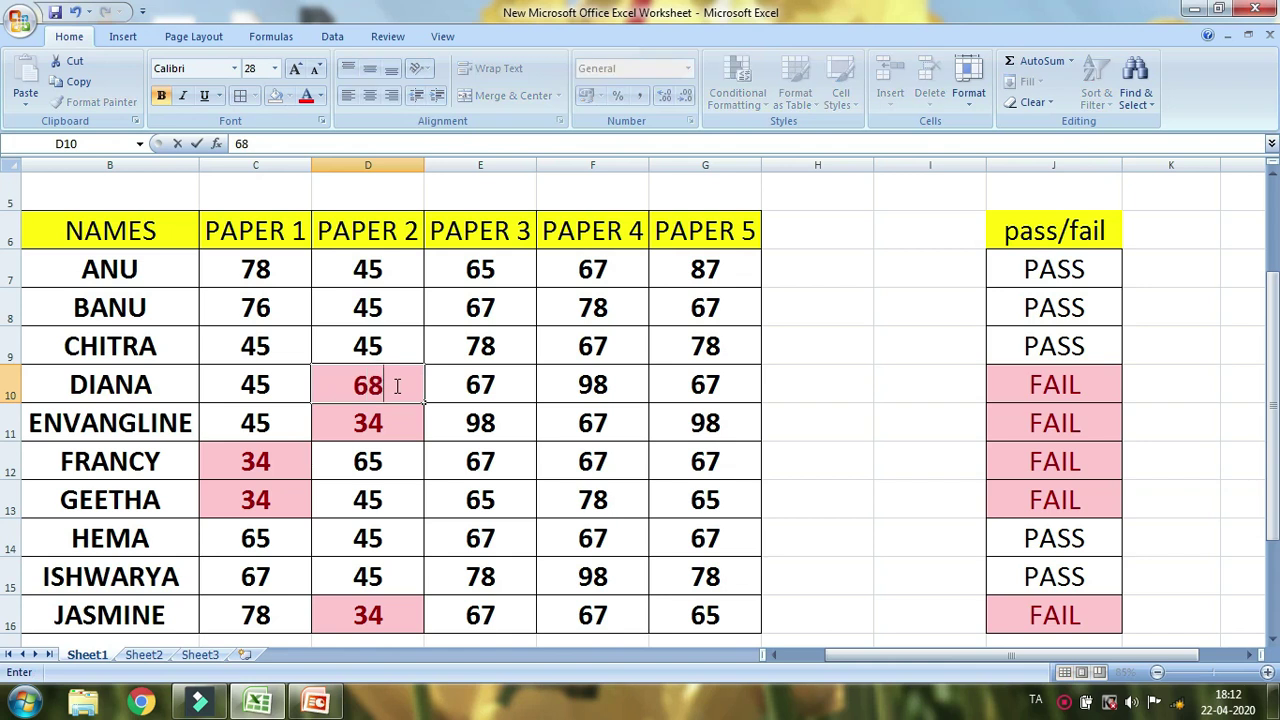
{"action": "left_click", "coordinate": [455, 375]}
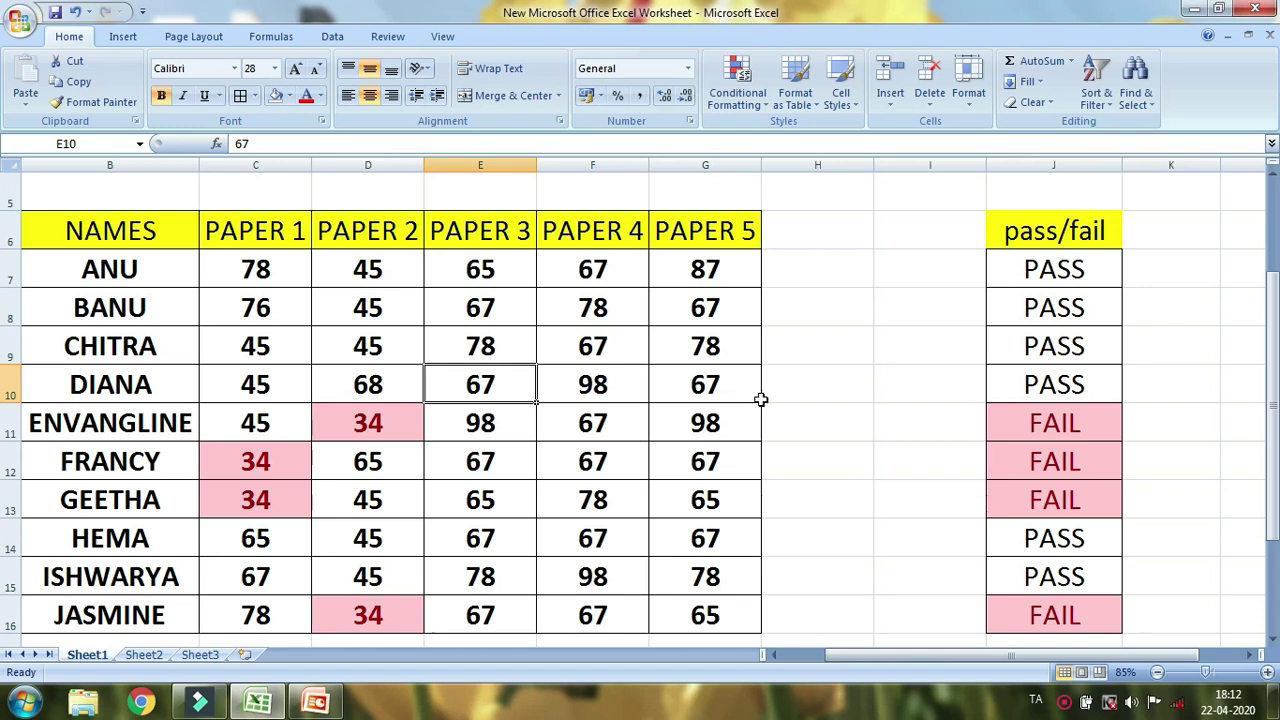
{"action": "left_click", "coordinate": [1052, 374]}
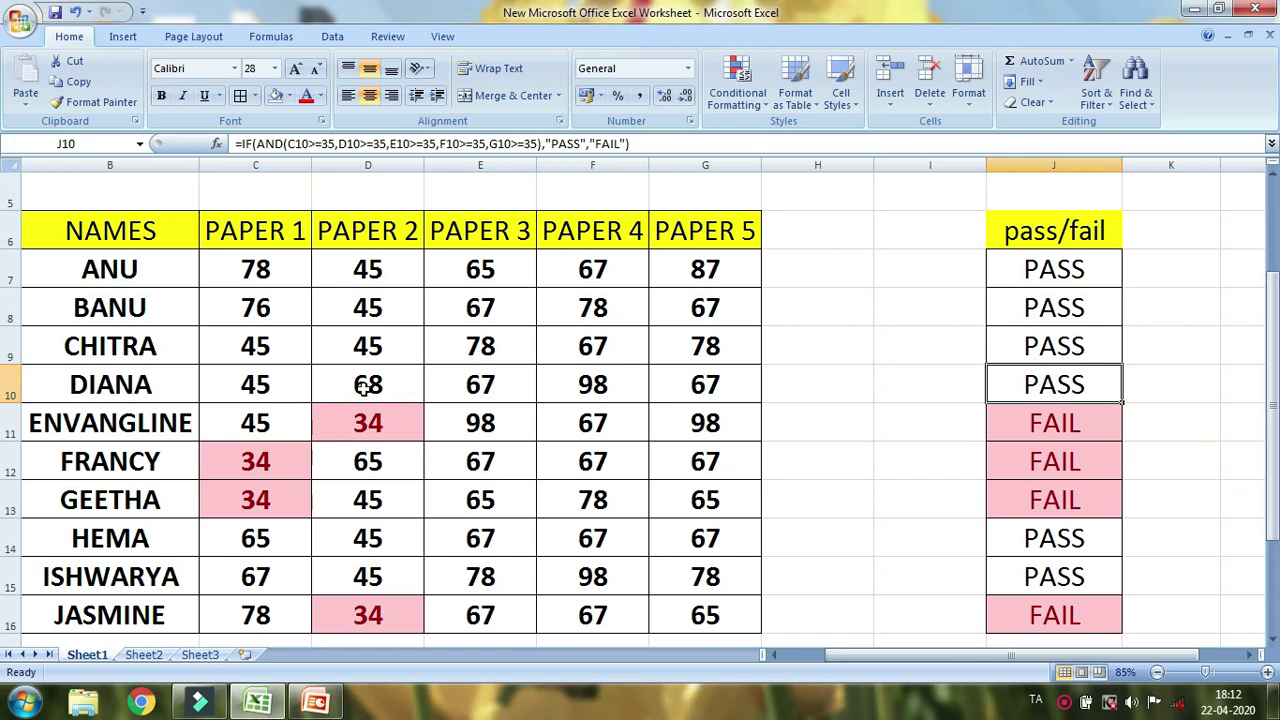
Step: Set D10 back to 32 so J10 shows FAIL again
{"action": "left_click", "coordinate": [400, 389]}
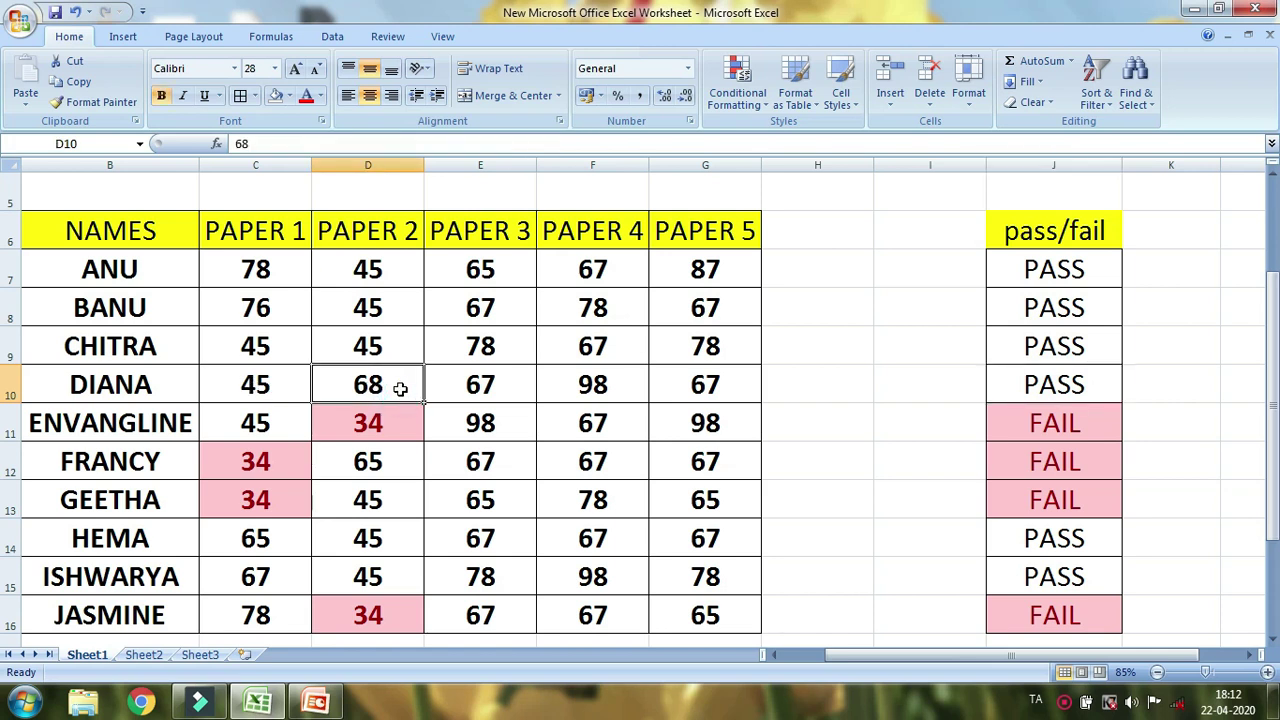
{"action": "type", "text": "32"}
{"action": "key", "text": "Return"}
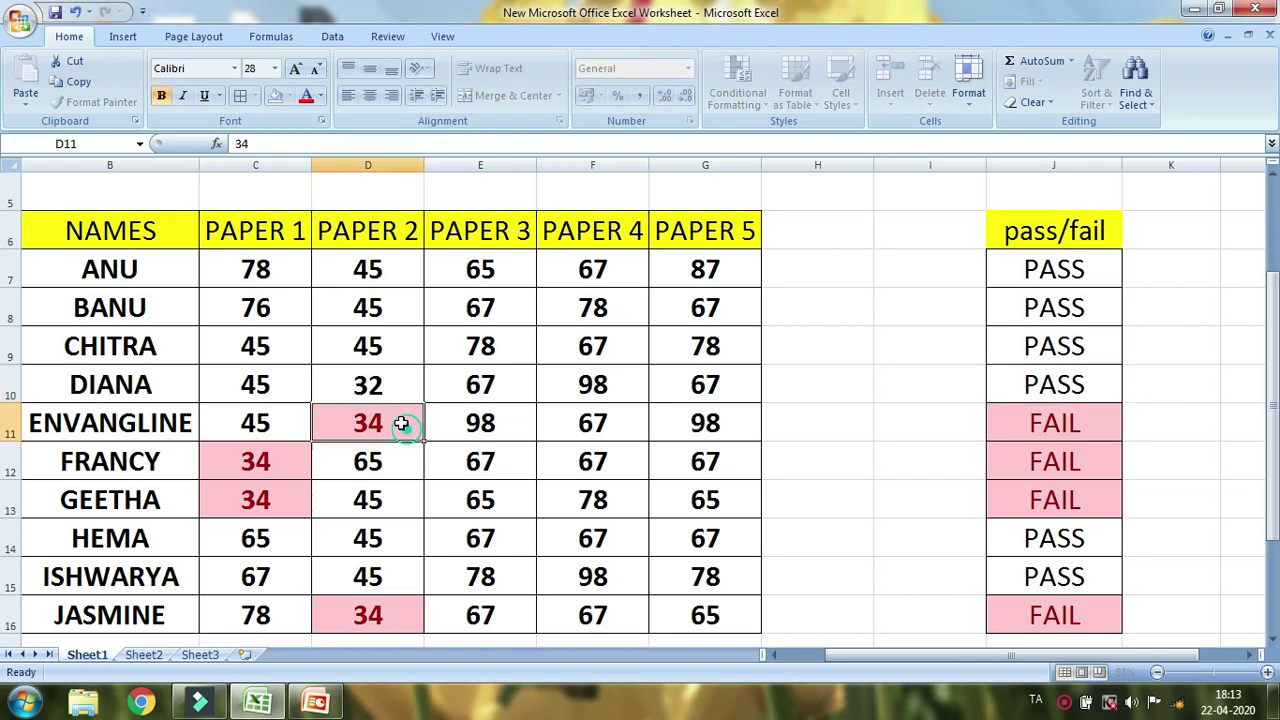
{"action": "left_click", "coordinate": [1077, 390]}
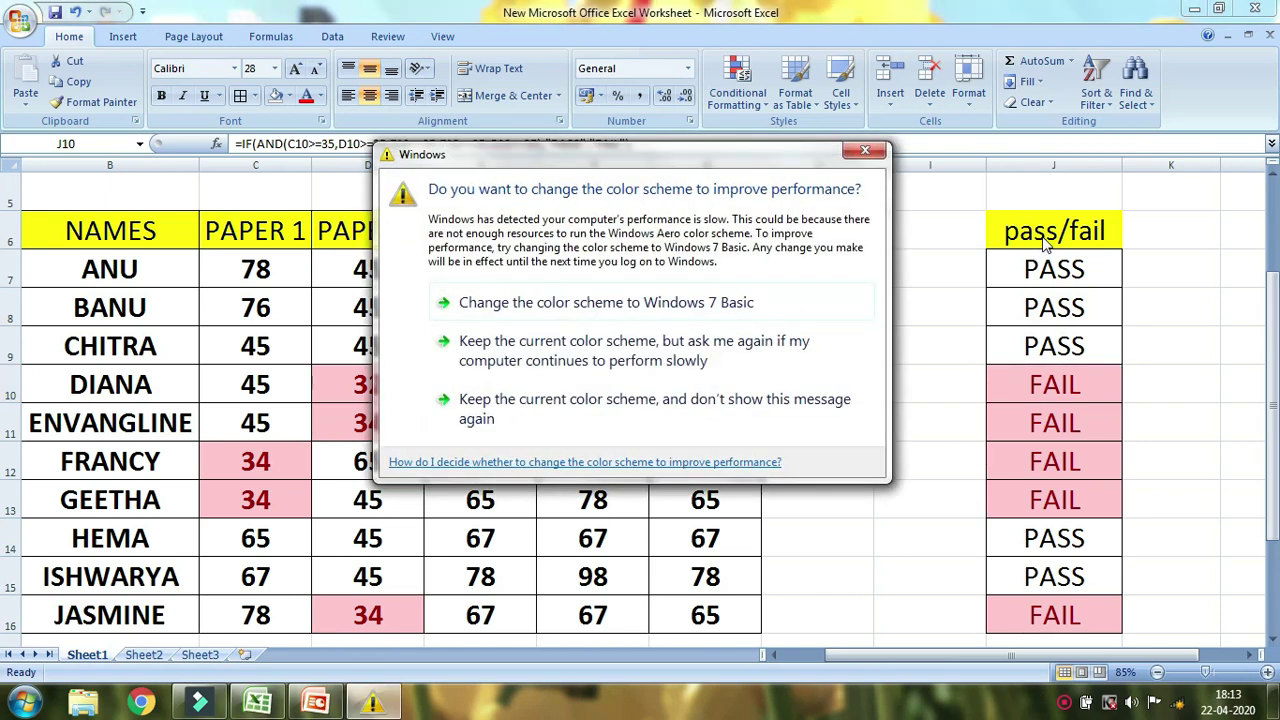
{"action": "left_click", "coordinate": [865, 150]}
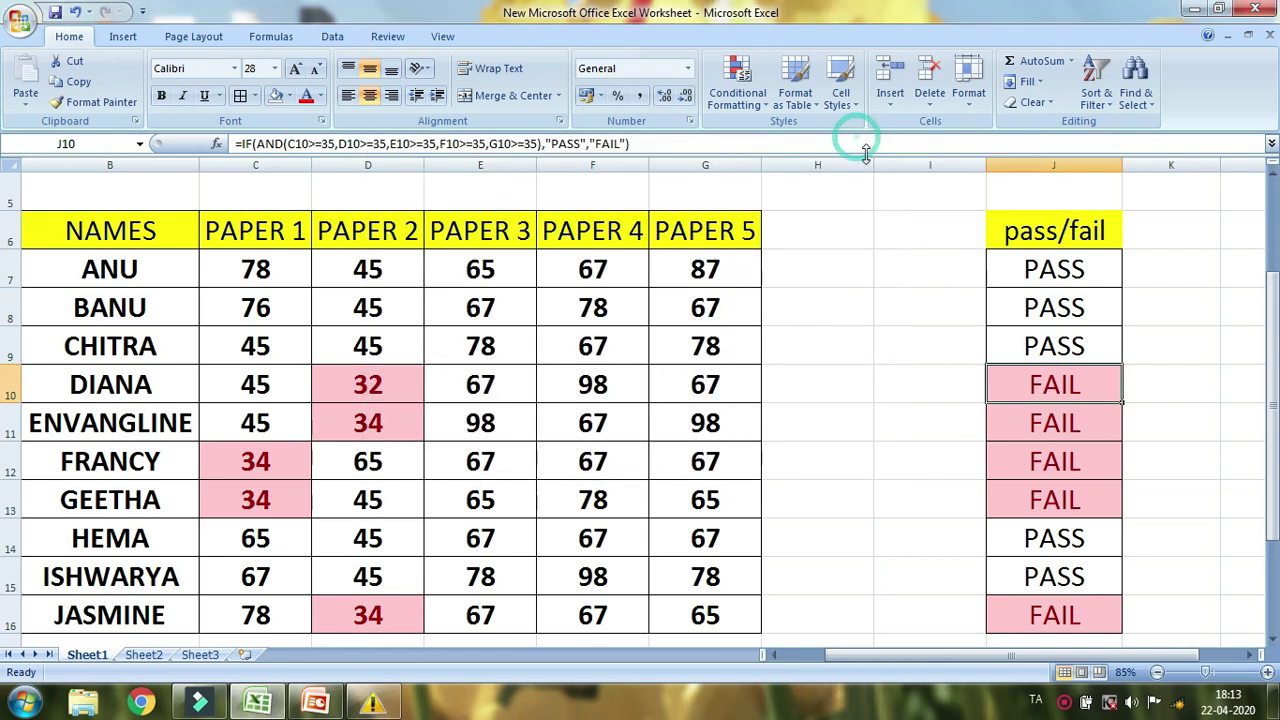
{"action": "left_click", "coordinate": [943, 309]}
{"action": "scroll", "coordinate": [614, 406], "scroll_direction": "down", "scroll_amount": 1}
{"action": "scroll", "coordinate": [614, 400], "scroll_direction": "up", "scroll_amount": 1}
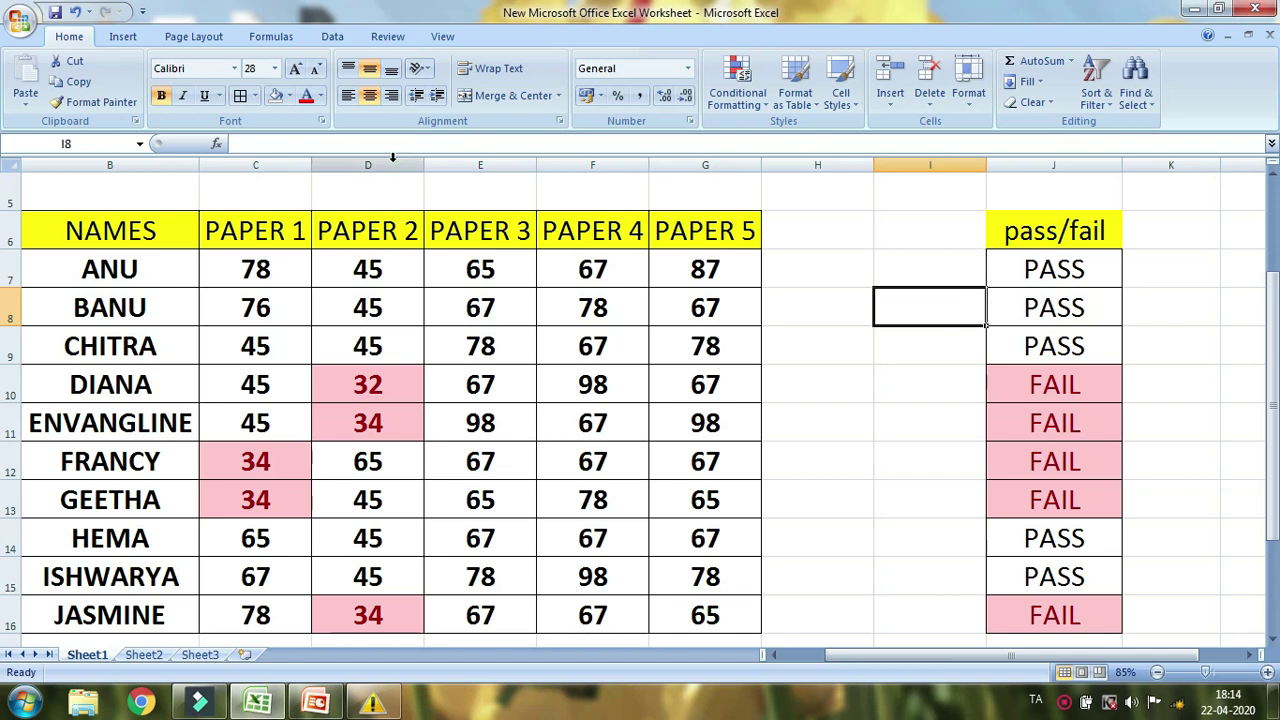
{"action": "left_click", "coordinate": [789, 191]}
{"action": "type", "text": "=IF"}
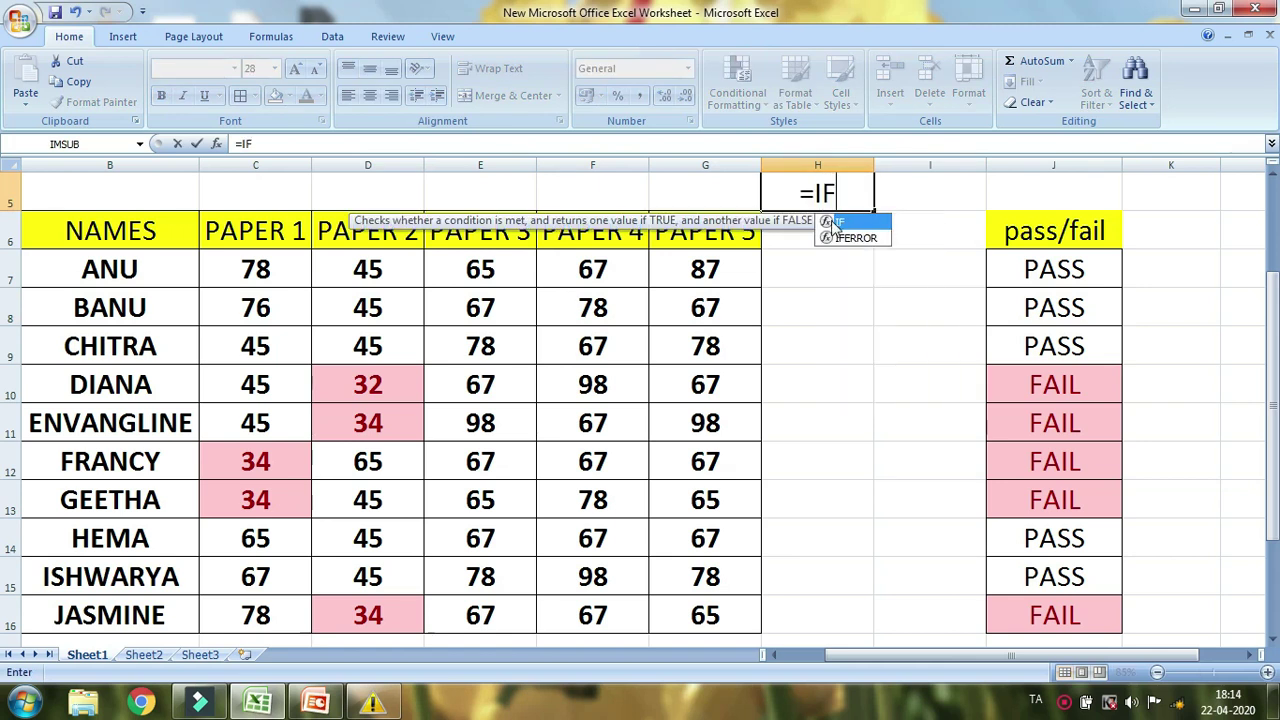
{"action": "type", "text": "("}
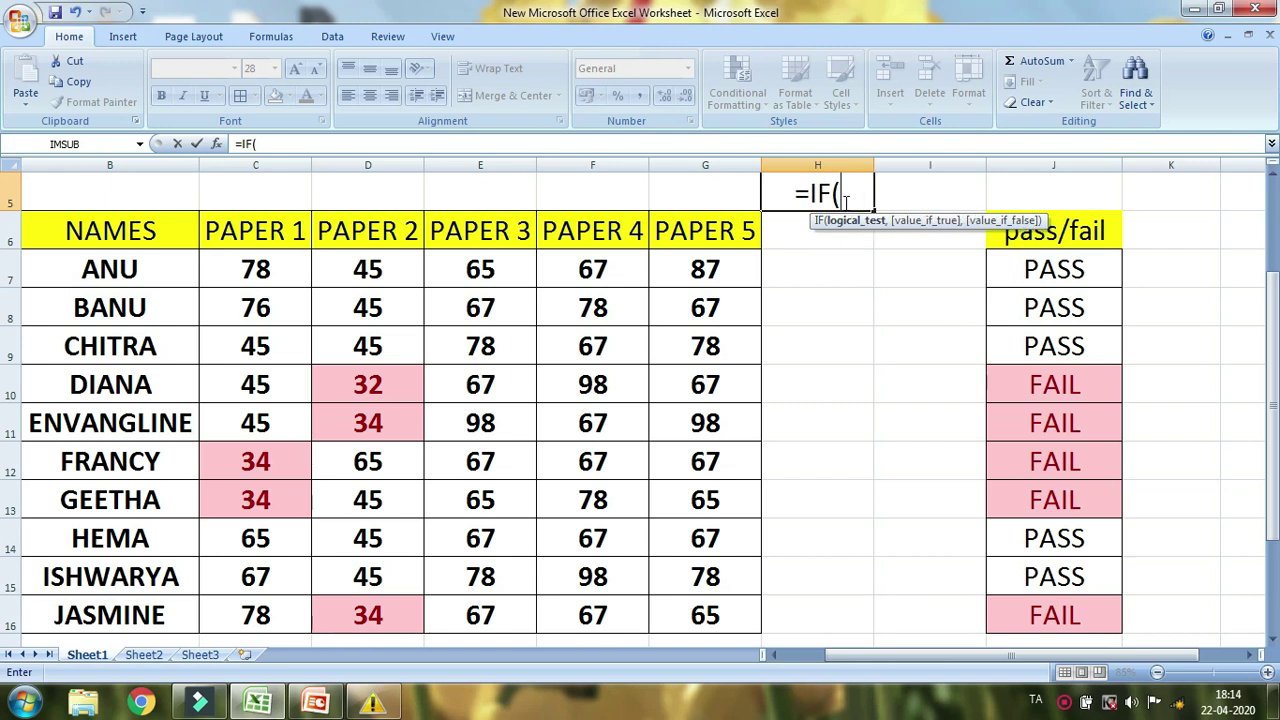
{"action": "type", "text": "AND"}
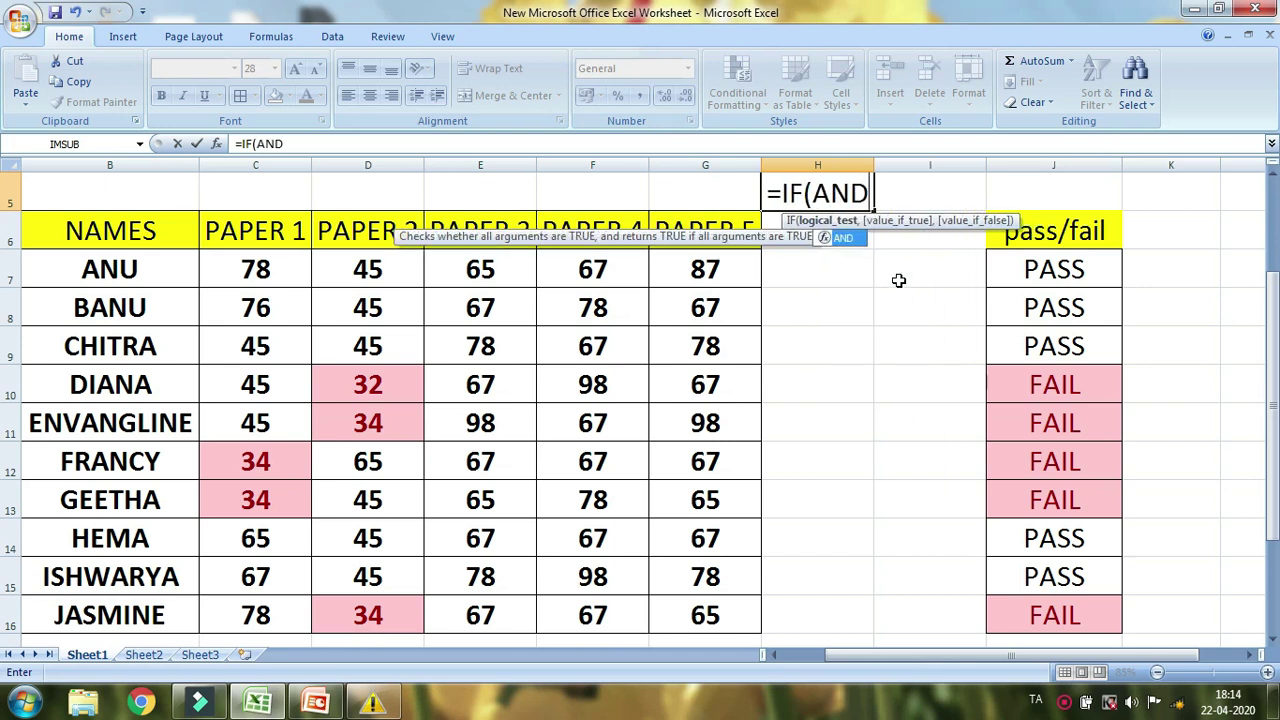
{"action": "type", "text": "("}
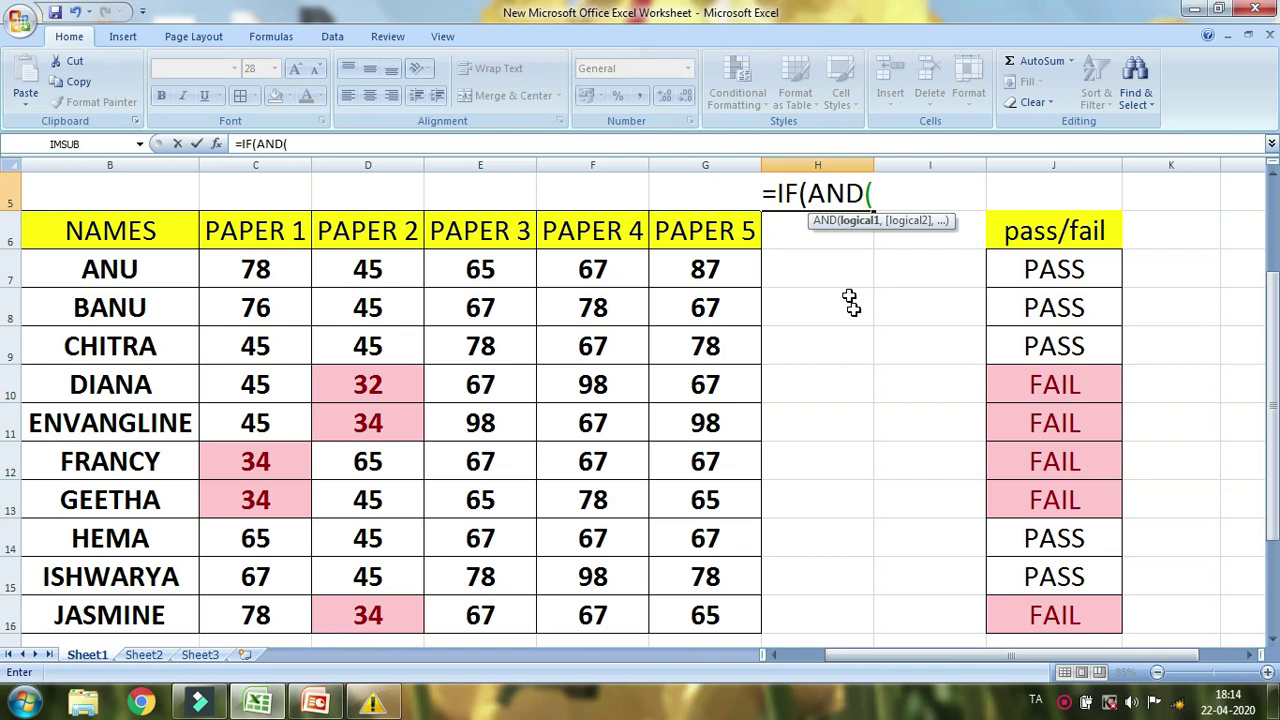
{"action": "key", "text": "BackSpace"}
{"action": "key", "text": "BackSpace"}
{"action": "key", "text": "BackSpace"}
{"action": "key", "text": "BackSpace"}
{"action": "key", "text": "BackSpace"}
{"action": "key", "text": "BackSpace"}
{"action": "key", "text": "BackSpace"}
{"action": "key", "text": "BackSpace"}
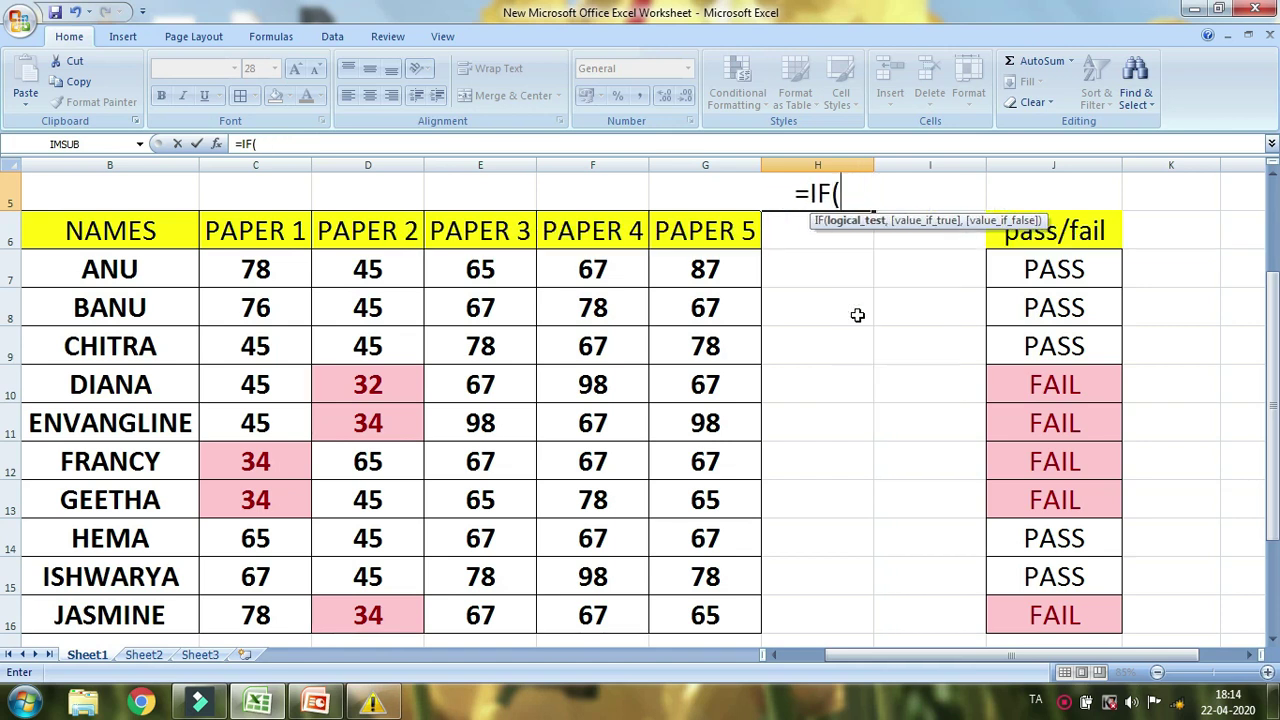
{"action": "left_click", "coordinate": [829, 356]}
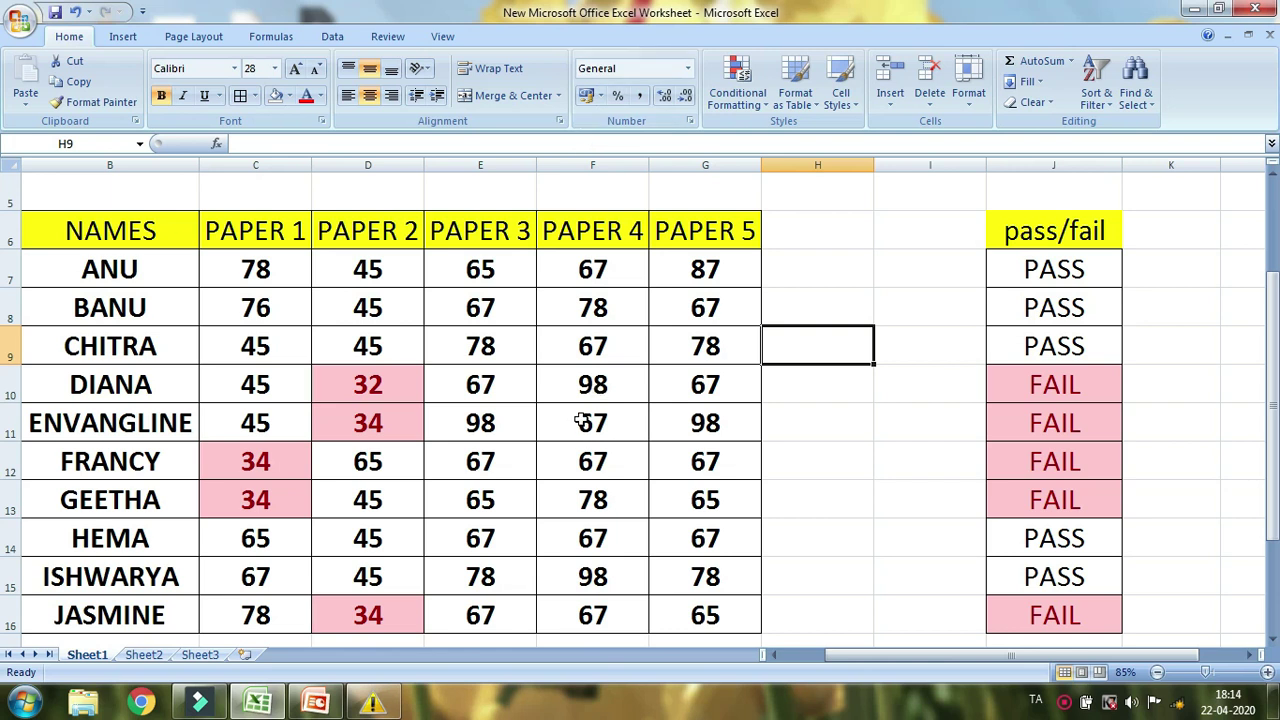
Step: Scroll to column A and zoom out to 55% to show the whole table
{"action": "scroll", "coordinate": [739, 494], "scroll_direction": "left", "scroll_amount": 1}
{"action": "scroll", "coordinate": [725, 492], "scroll_direction": "right", "scroll_amount": 2}
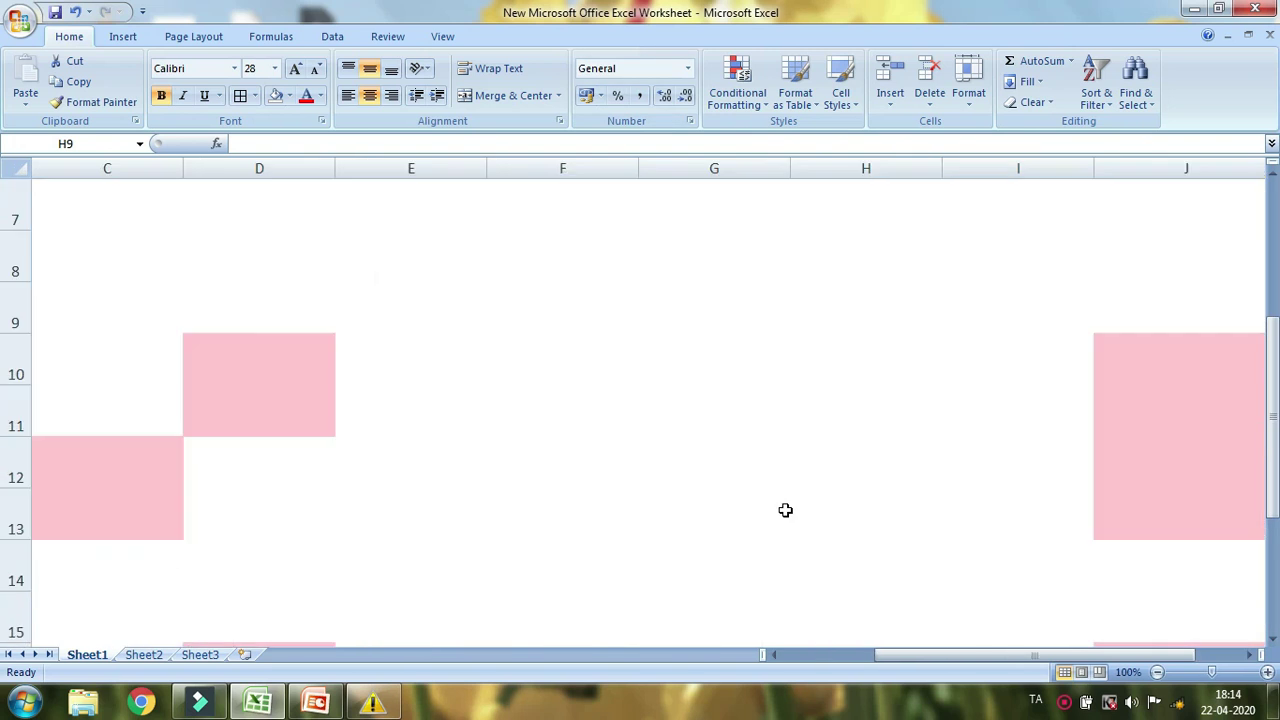
{"action": "scroll", "coordinate": [714, 489], "scroll_direction": "left", "scroll_amount": 3}
{"action": "scroll", "coordinate": [716, 492], "scroll_direction": "down", "scroll_amount": 2}
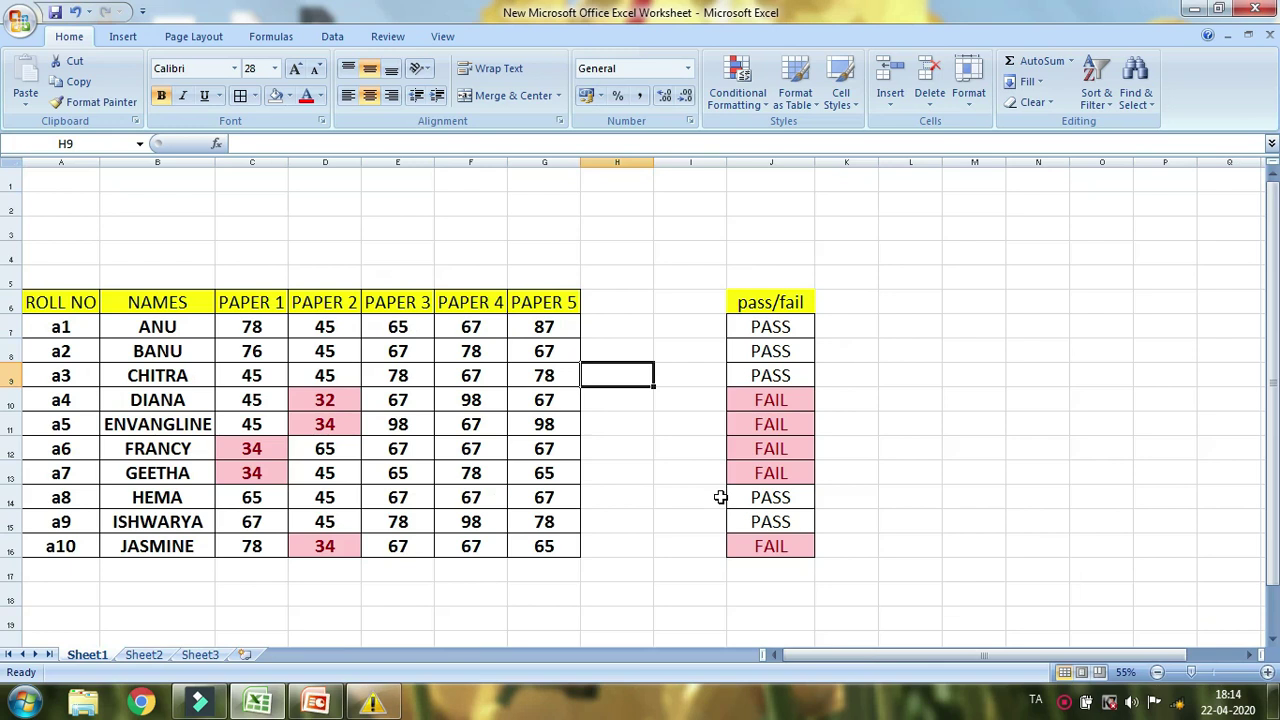
{"action": "left_click_drag", "start_coordinate": [988, 656], "coordinate": [853, 662]}
Step: Select cells C2 through G2 above the paper headings
{"action": "left_click_drag", "start_coordinate": [43, 175], "coordinate": [768, 280]}
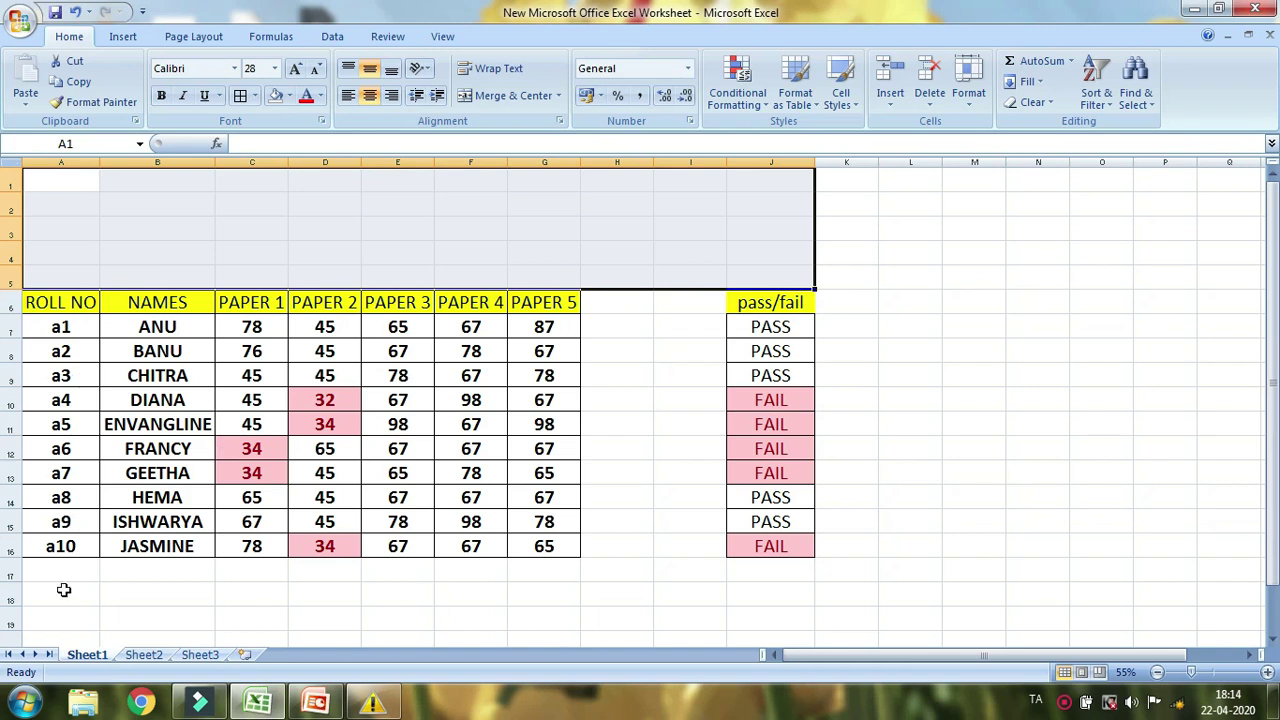
{"action": "left_click", "coordinate": [586, 592]}
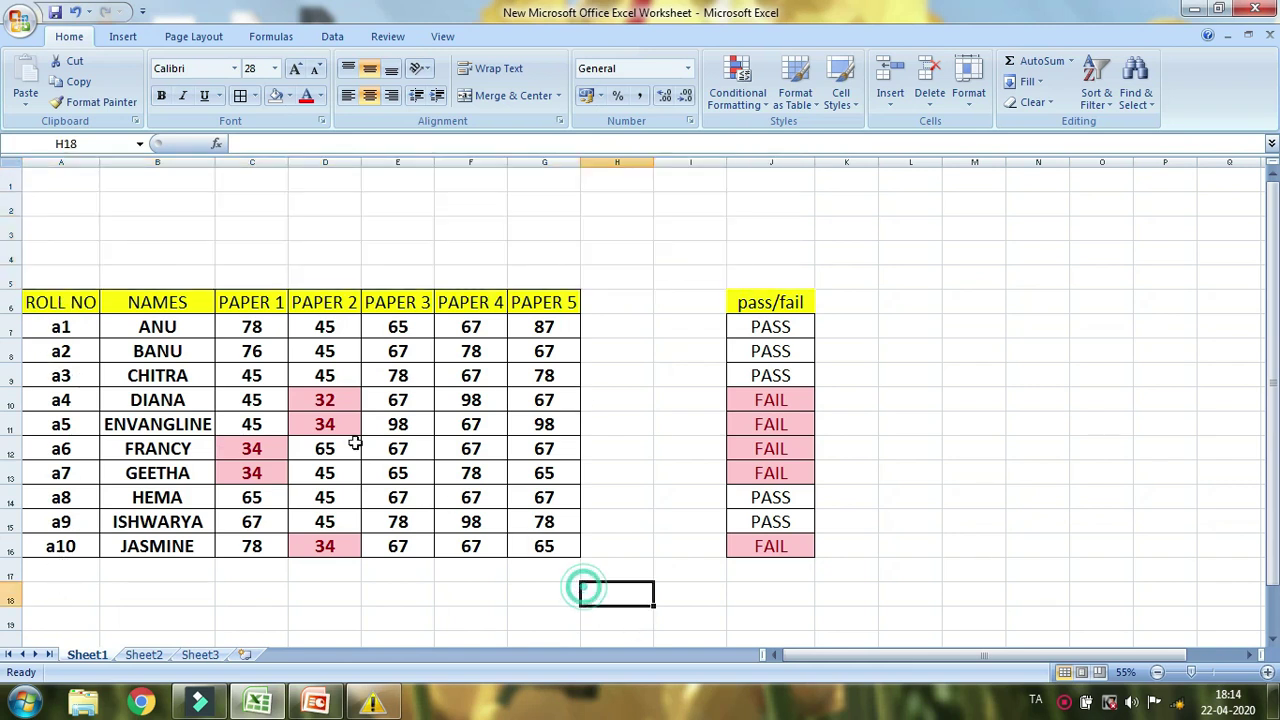
{"action": "left_click", "coordinate": [260, 327]}
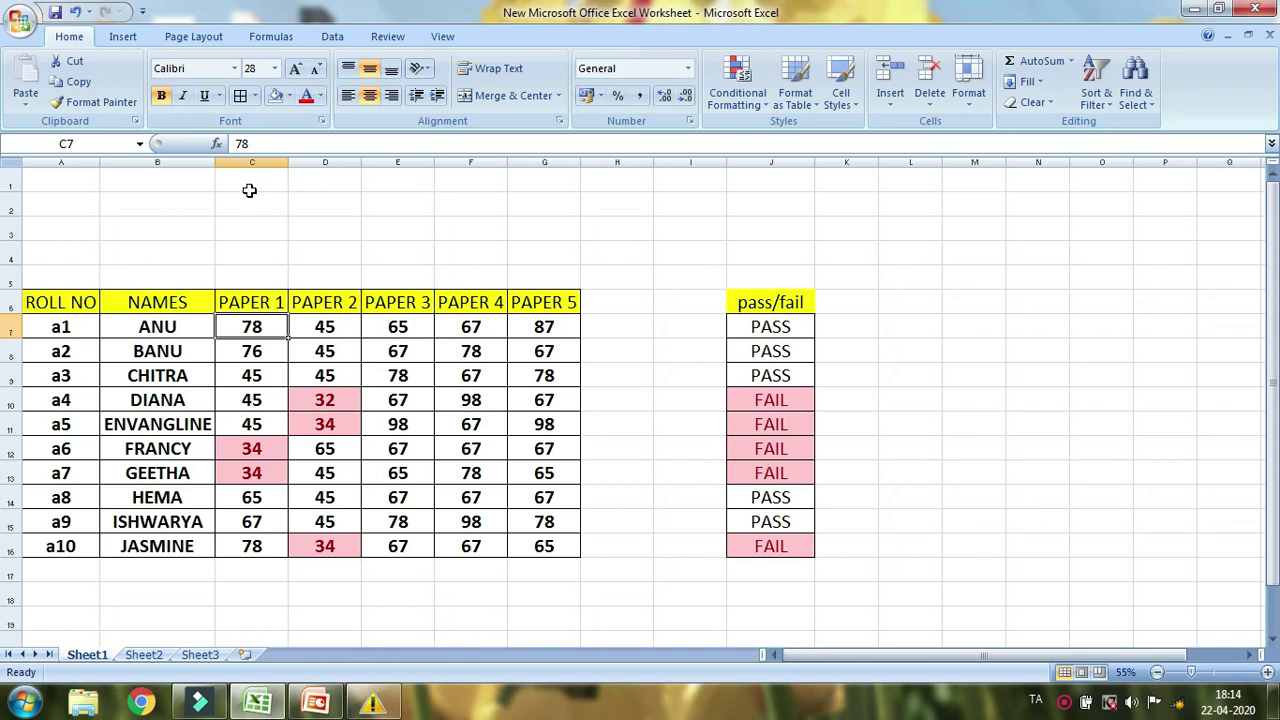
{"action": "left_click", "coordinate": [253, 204]}
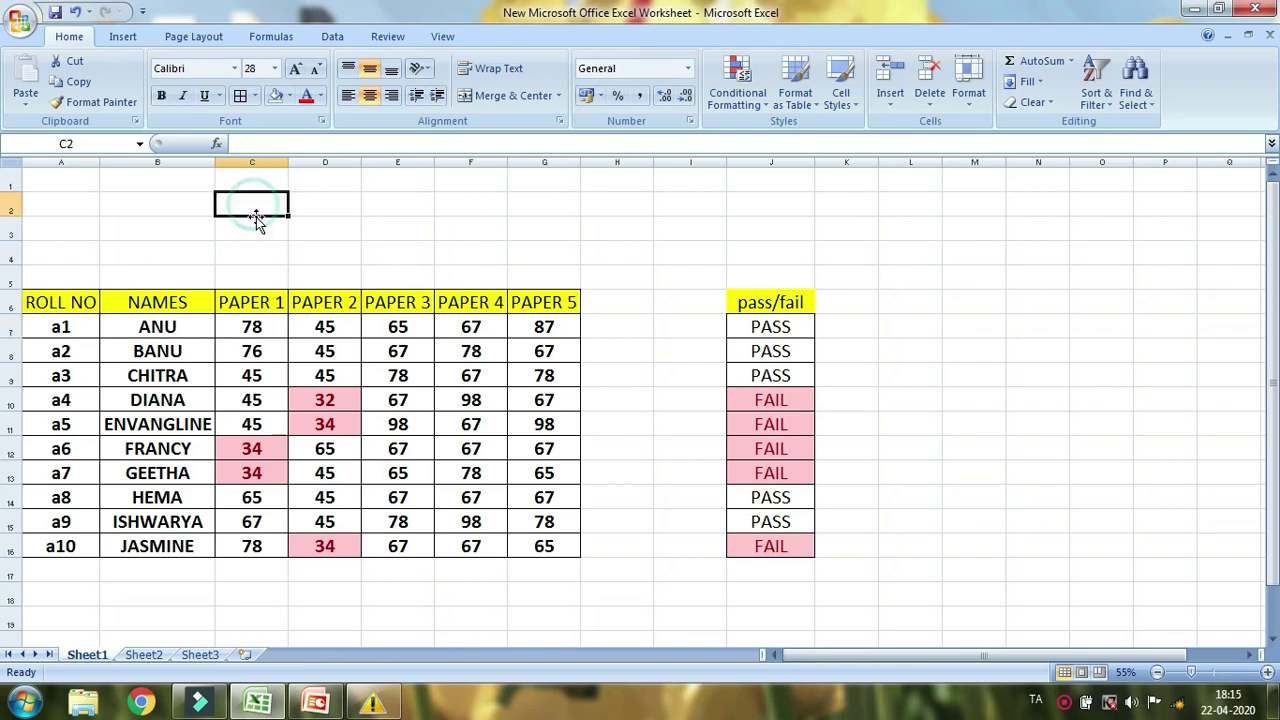
{"action": "left_click", "coordinate": [316, 201]}
{"action": "left_click_drag", "start_coordinate": [253, 204], "coordinate": [553, 204]}
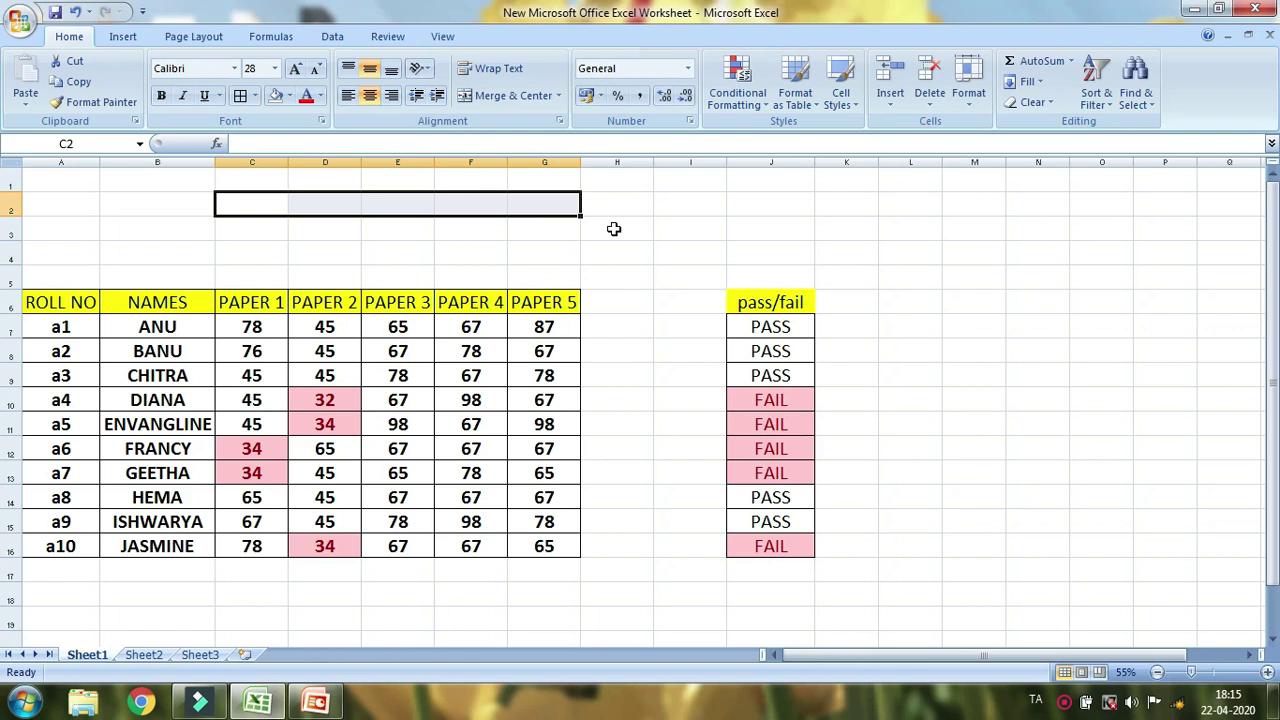